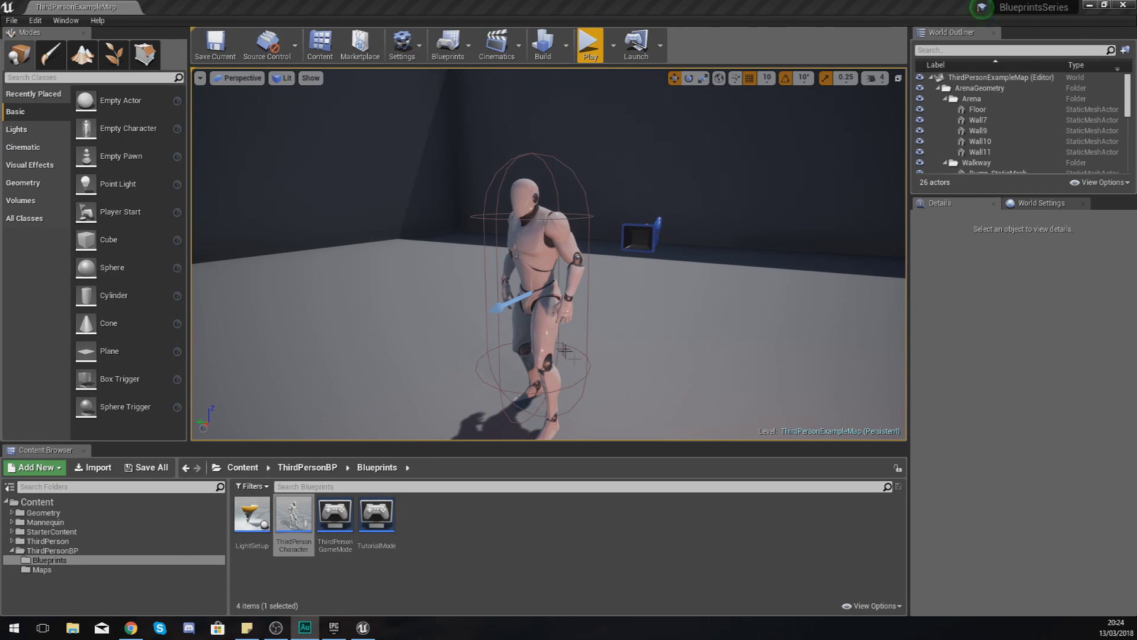
Step: Select the character in the level and open the ThirdPersonCharacter blueprint from the ThirdPersonBP Blueprints folder
{"action": "left_click", "coordinate": [508, 323]}
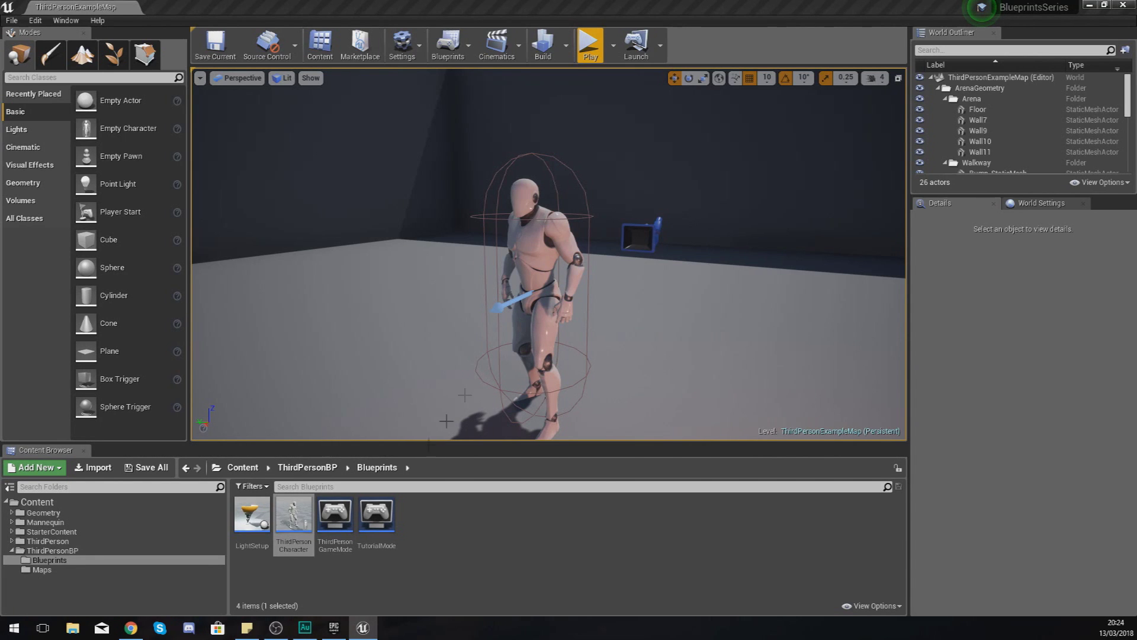
{"action": "left_click", "coordinate": [507, 323]}
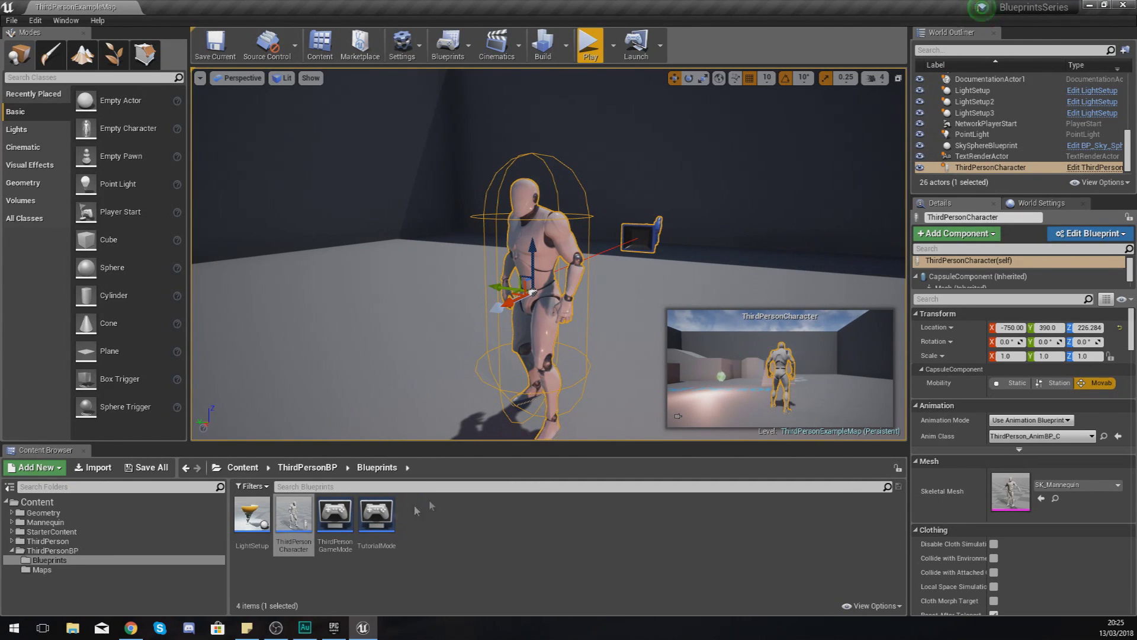
{"action": "left_click", "coordinate": [47, 560]}
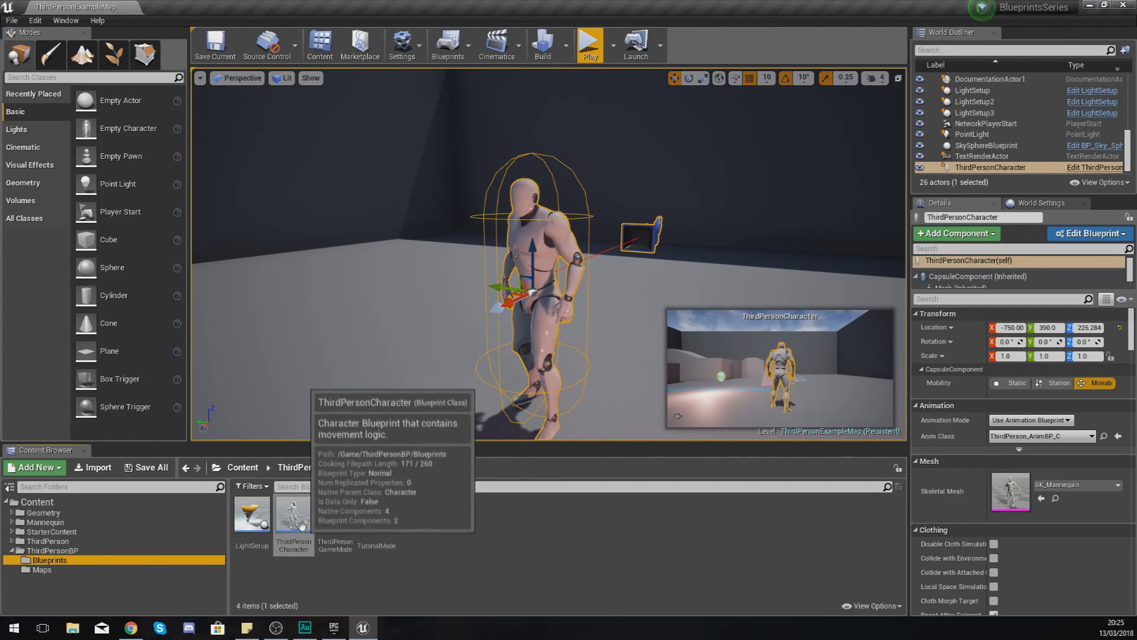
{"action": "double_click", "coordinate": [295, 523]}
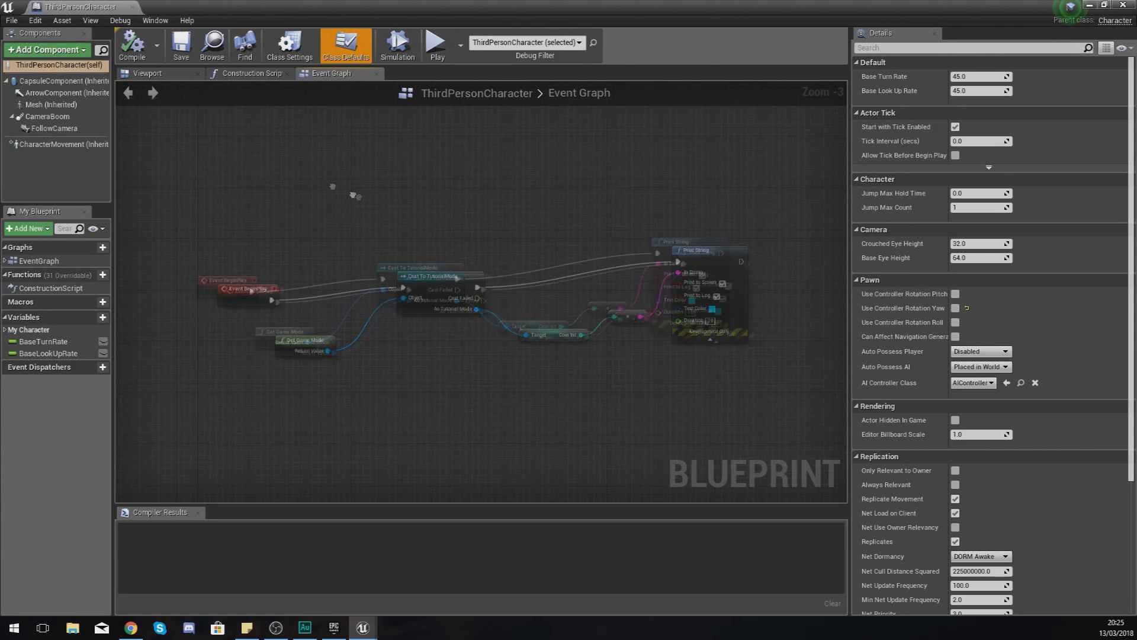
Step: Examine the Event BeginPlay node chain in the ThirdPersonCharacter event graph, from the TutorialMode cast to the Print String node
{"action": "left_click_drag", "start_coordinate": [260, 141], "coordinate": [729, 419]}
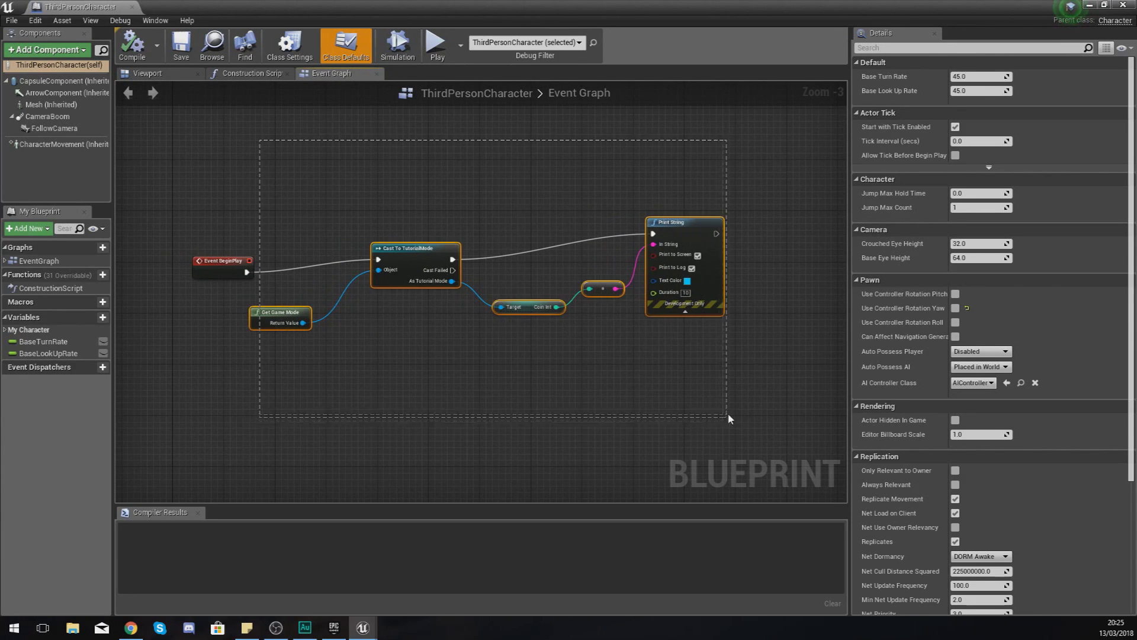
{"action": "scroll", "coordinate": [623, 387], "scroll_direction": "down", "scroll_amount": 2}
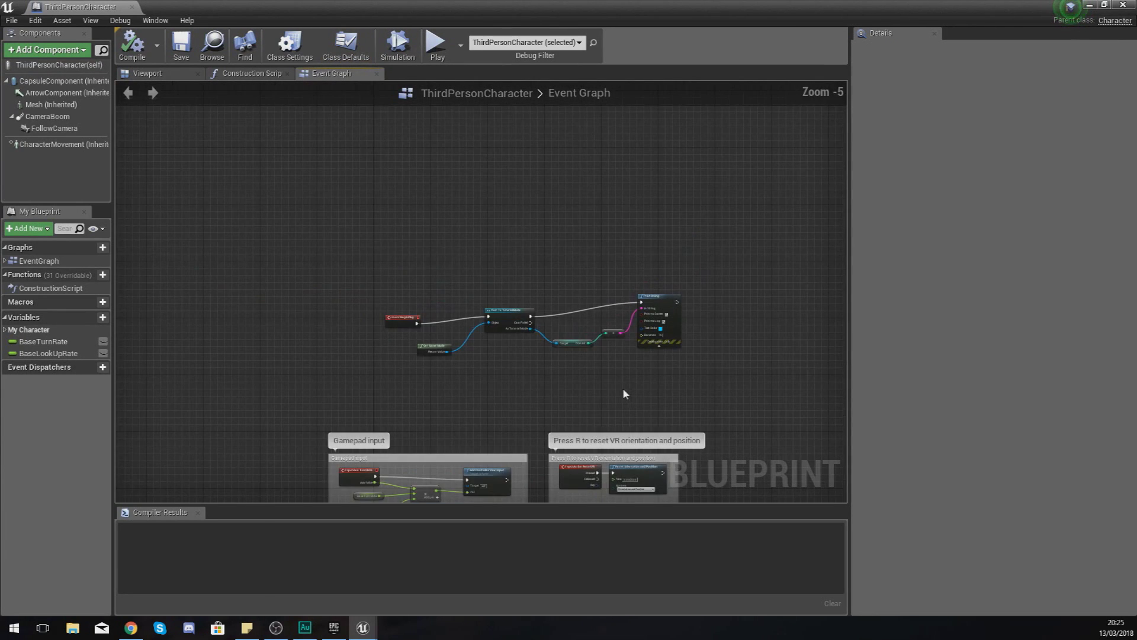
{"action": "scroll", "coordinate": [594, 394], "scroll_direction": "up", "scroll_amount": 2}
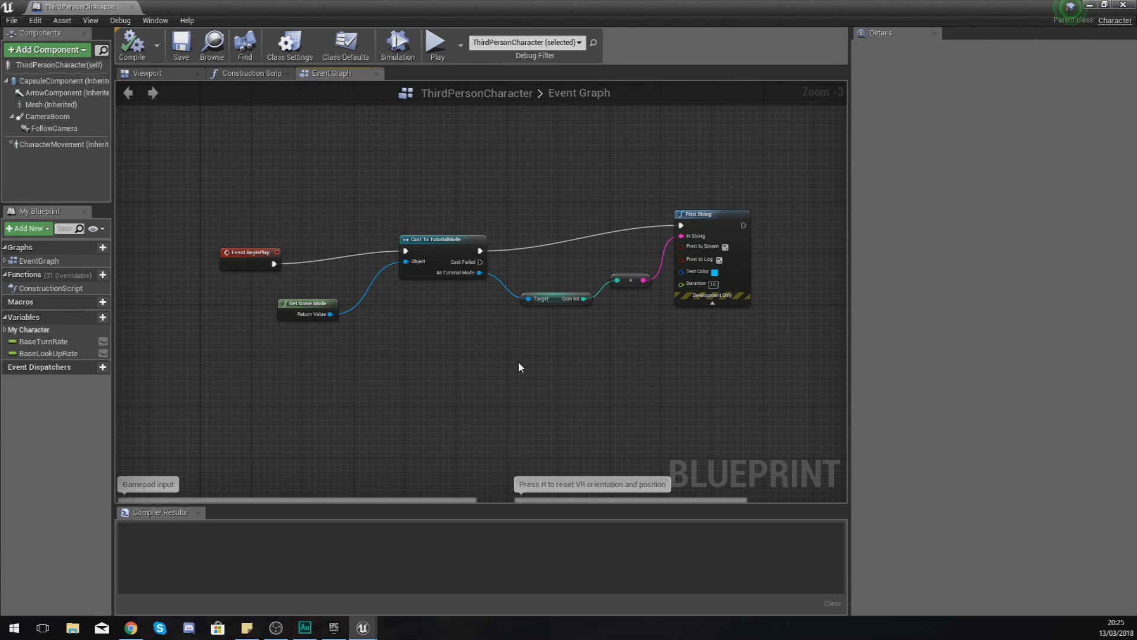
{"action": "right_click_drag", "start_coordinate": [517, 379], "coordinate": [446, 349]}
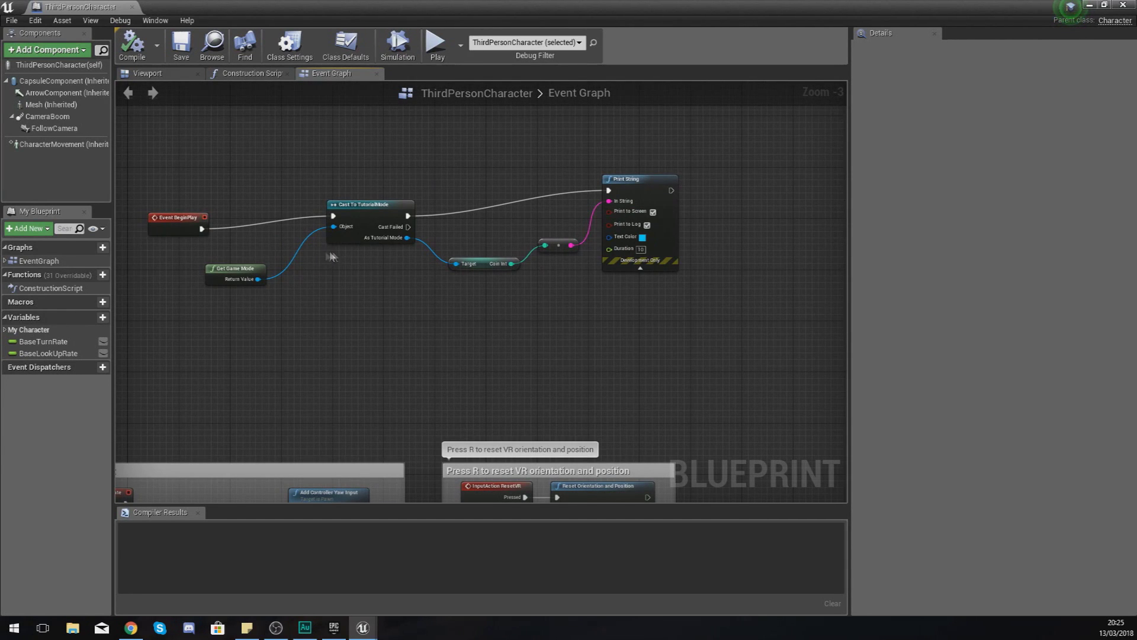
{"action": "left_click_drag", "start_coordinate": [254, 304], "coordinate": [238, 354]}
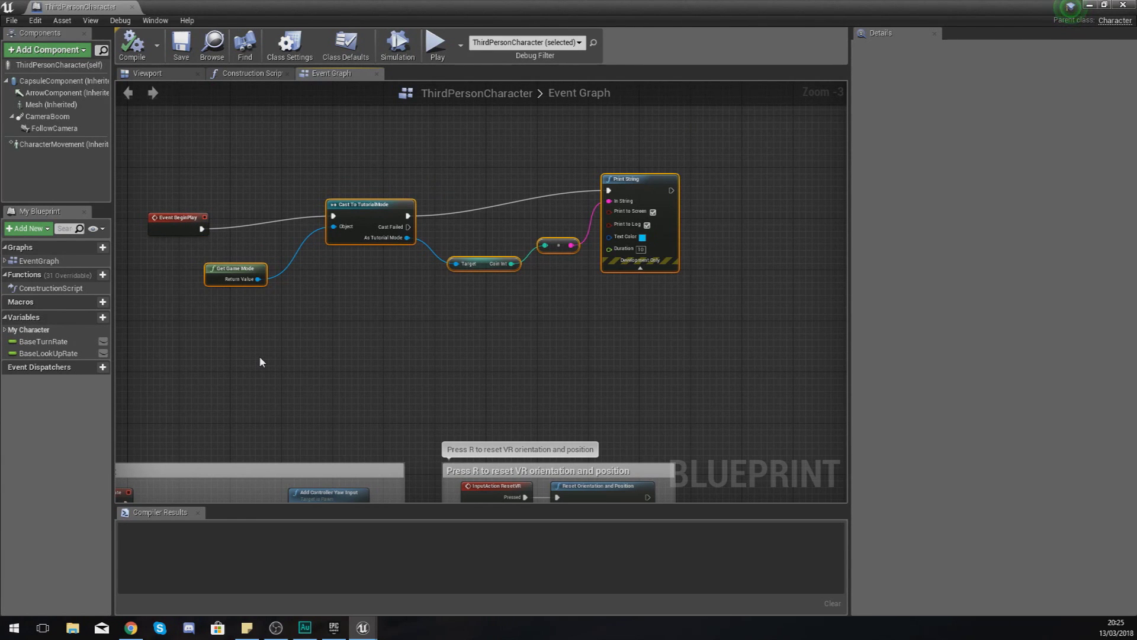
{"action": "left_click", "coordinate": [261, 361]}
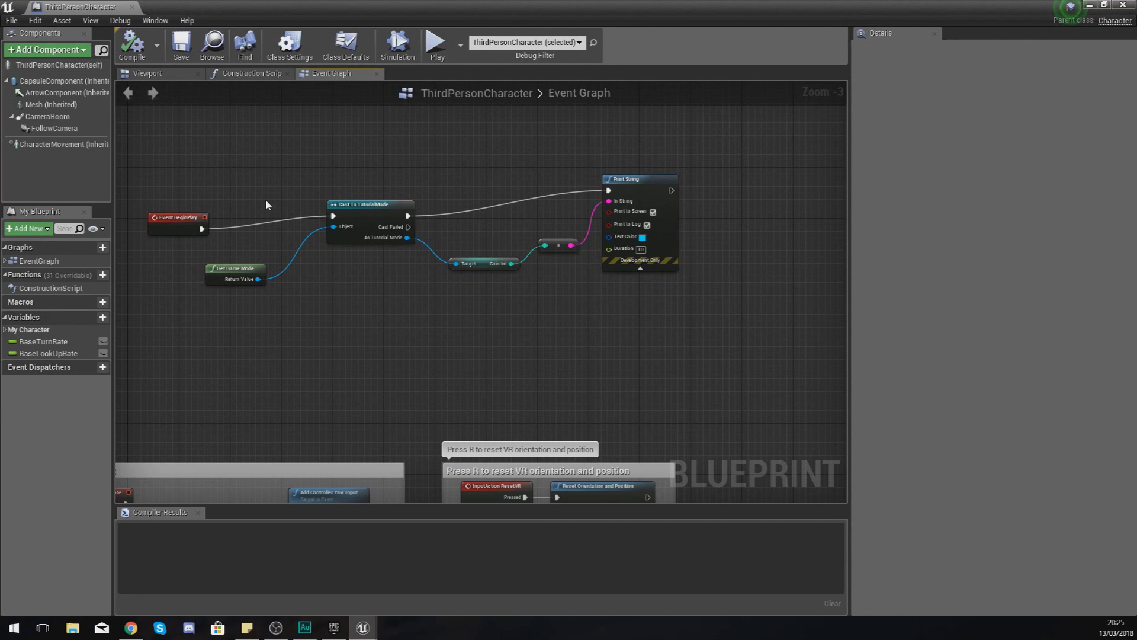
Step: View the ThirdPersonCharacter construction script and bring its entry node into view
{"action": "left_click", "coordinate": [248, 74]}
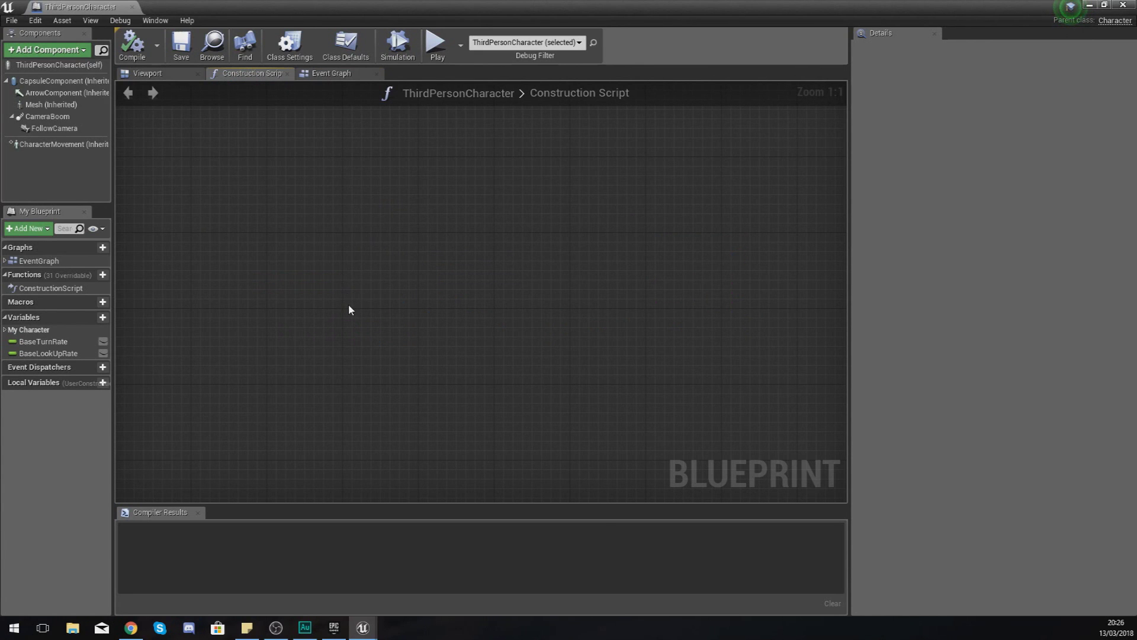
{"action": "scroll", "coordinate": [370, 256], "scroll_direction": "down", "scroll_amount": 2}
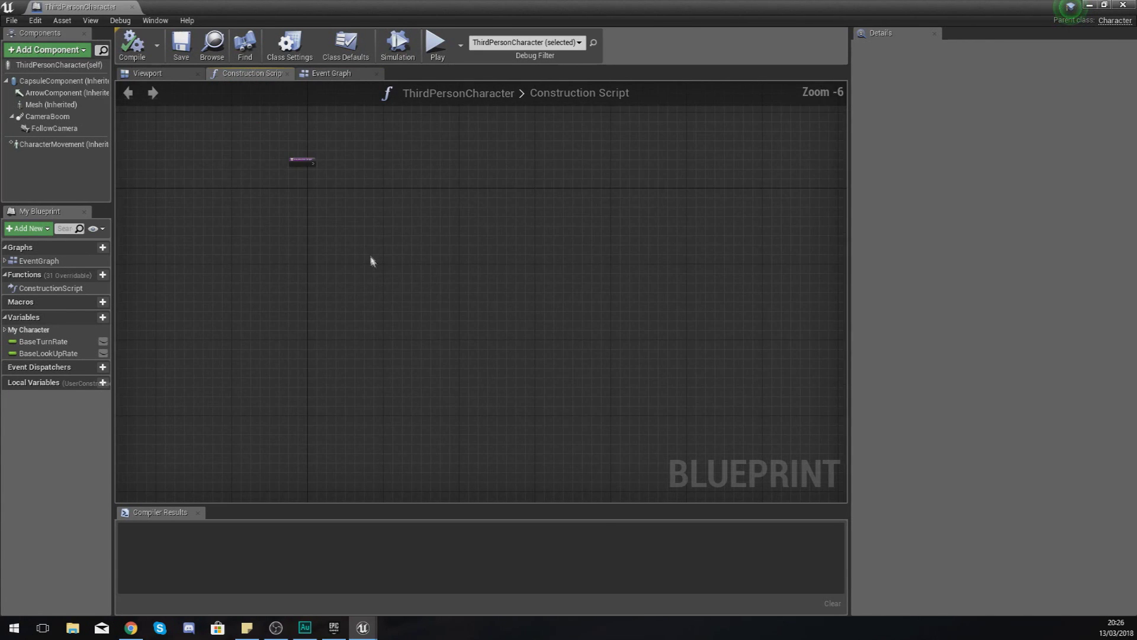
{"action": "right_click_drag", "start_coordinate": [355, 200], "coordinate": [441, 355]}
{"action": "scroll", "coordinate": [304, 234], "scroll_direction": "up", "scroll_amount": 2}
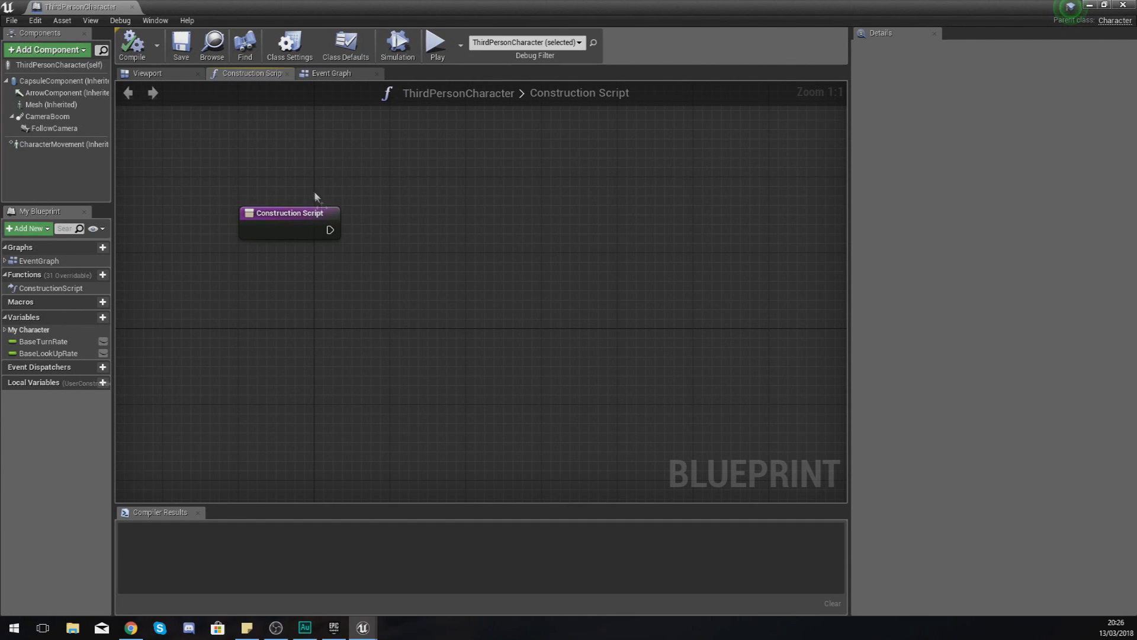
Step: Show the character's 3D preview and inspect the root, capsule, arrow and mesh components one after another
{"action": "left_click", "coordinate": [145, 73]}
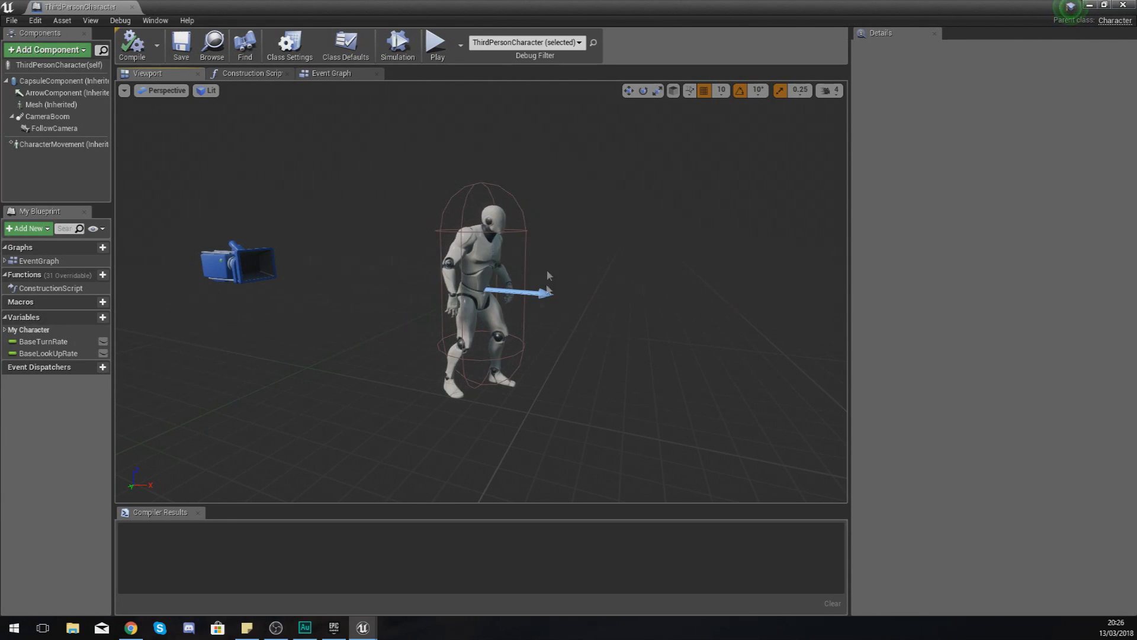
{"action": "left_click", "coordinate": [483, 246]}
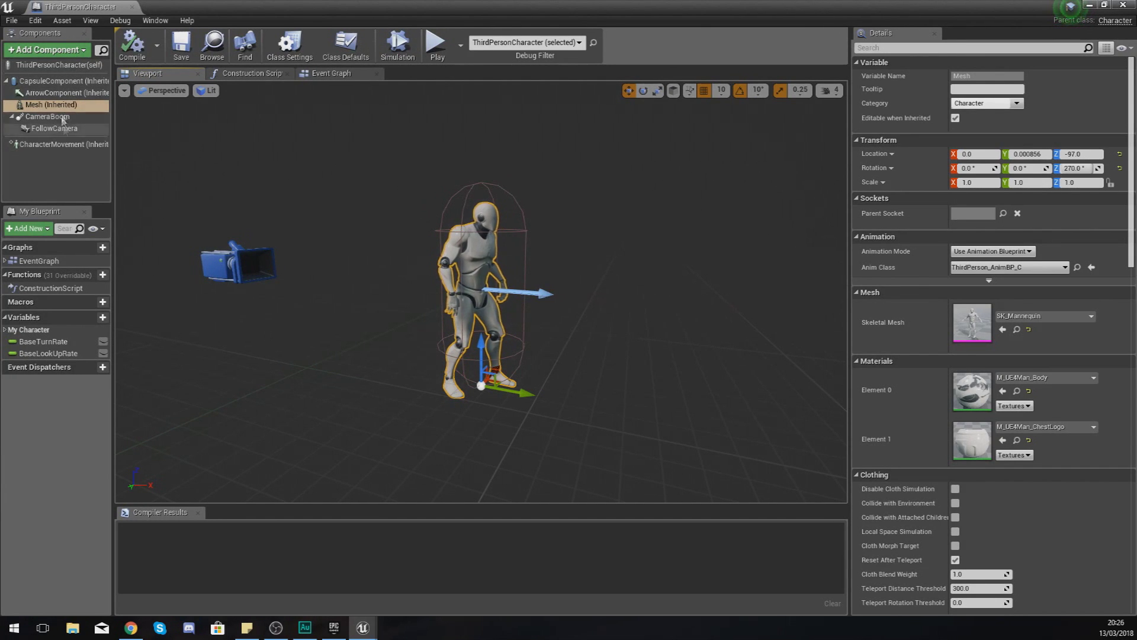
{"action": "left_click", "coordinate": [68, 67]}
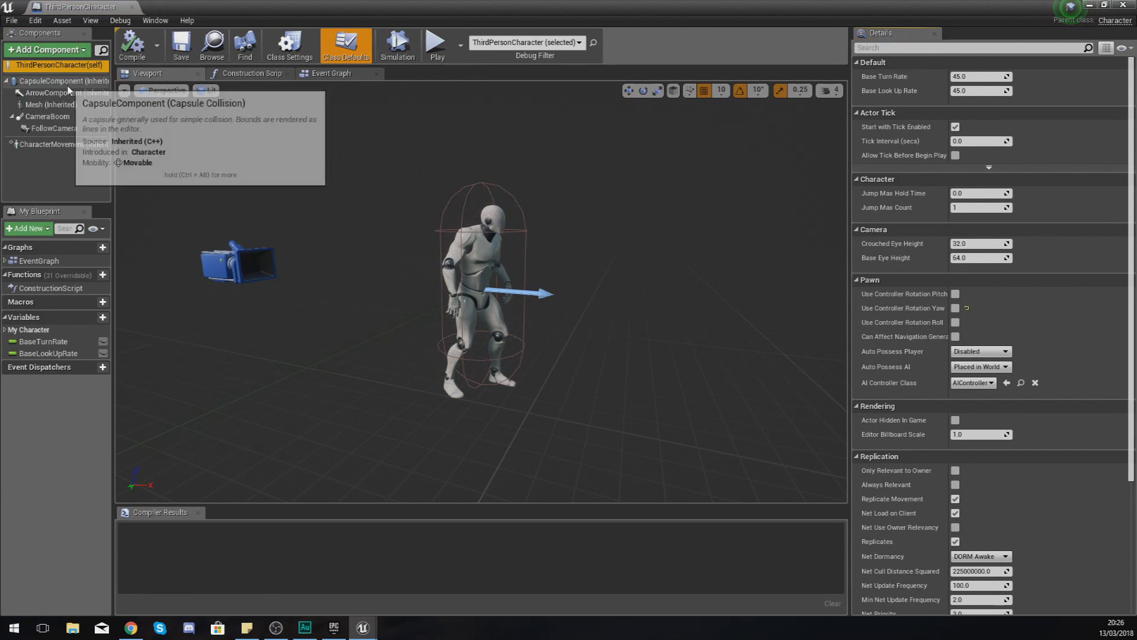
{"action": "left_click", "coordinate": [70, 82]}
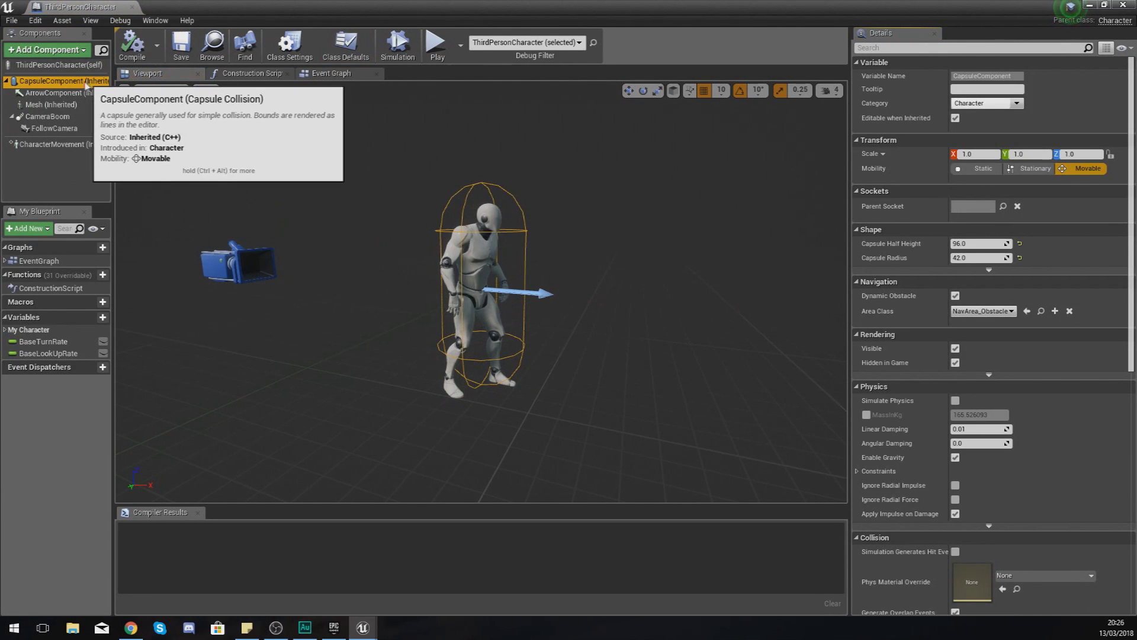
{"action": "left_click", "coordinate": [76, 96]}
{"action": "left_click", "coordinate": [71, 108]}
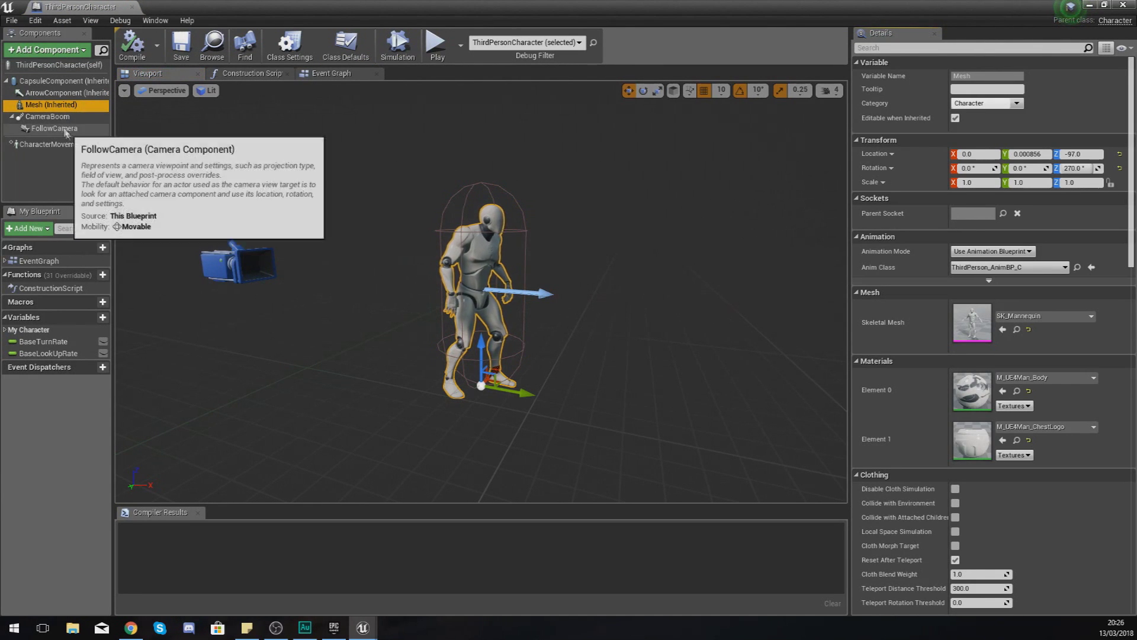
Step: Inspect the properties of the CameraBoom and its attached FollowCamera component
{"action": "left_click", "coordinate": [50, 117]}
{"action": "left_click", "coordinate": [62, 129]}
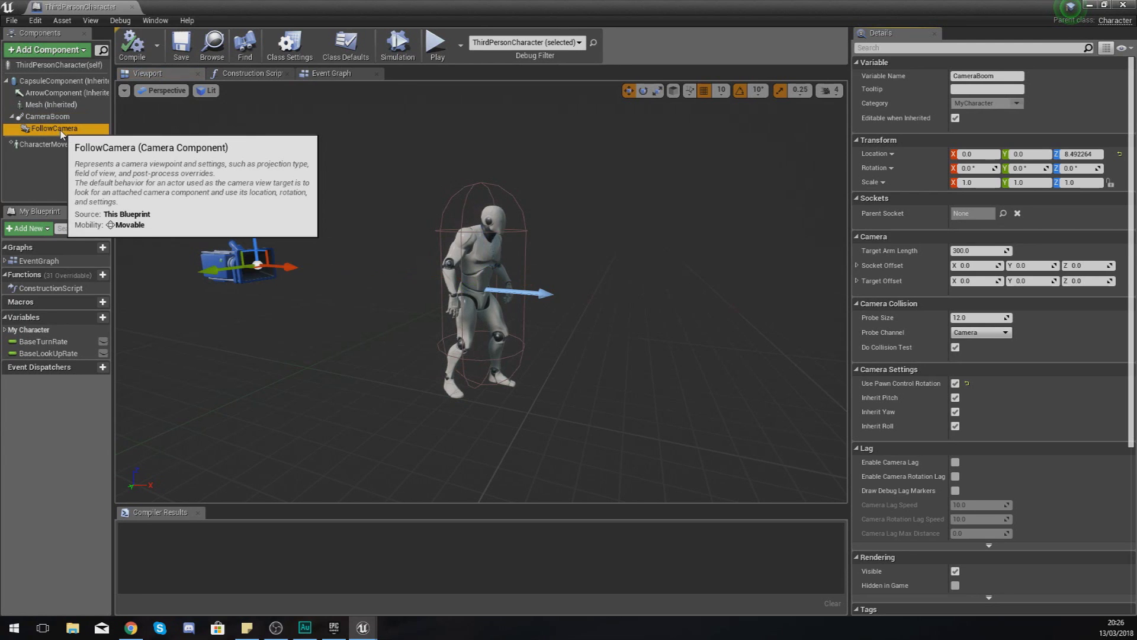
{"action": "left_click", "coordinate": [57, 119]}
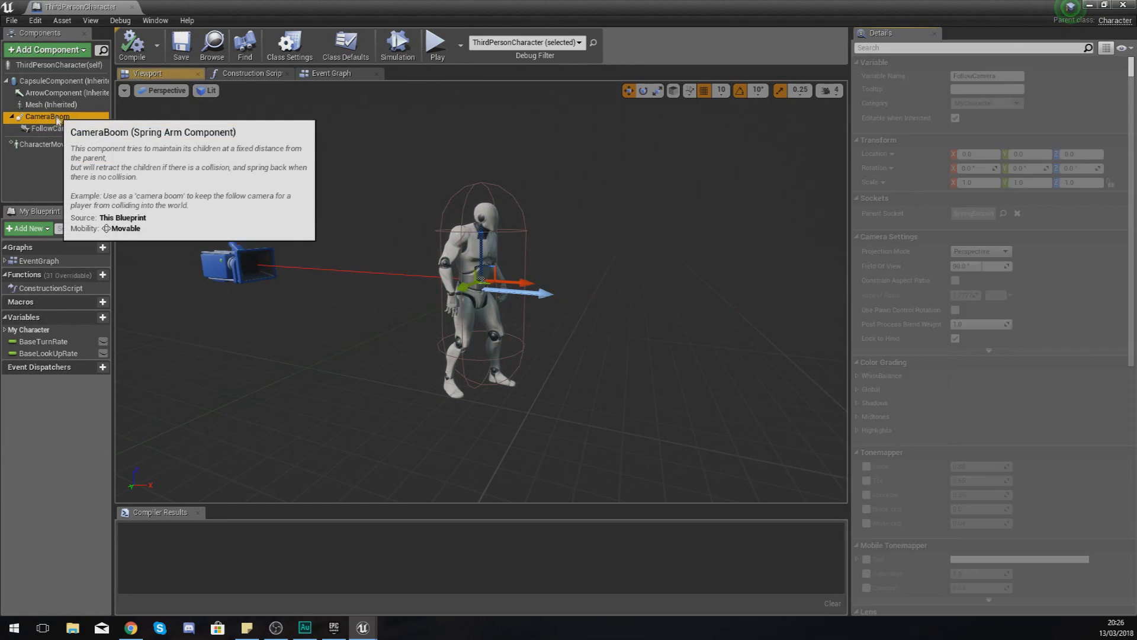
{"action": "left_click", "coordinate": [55, 128]}
Step: Look over the component types that can be added and review the CharacterMovement component's Jump Z Velocity setting
{"action": "left_click", "coordinate": [59, 51]}
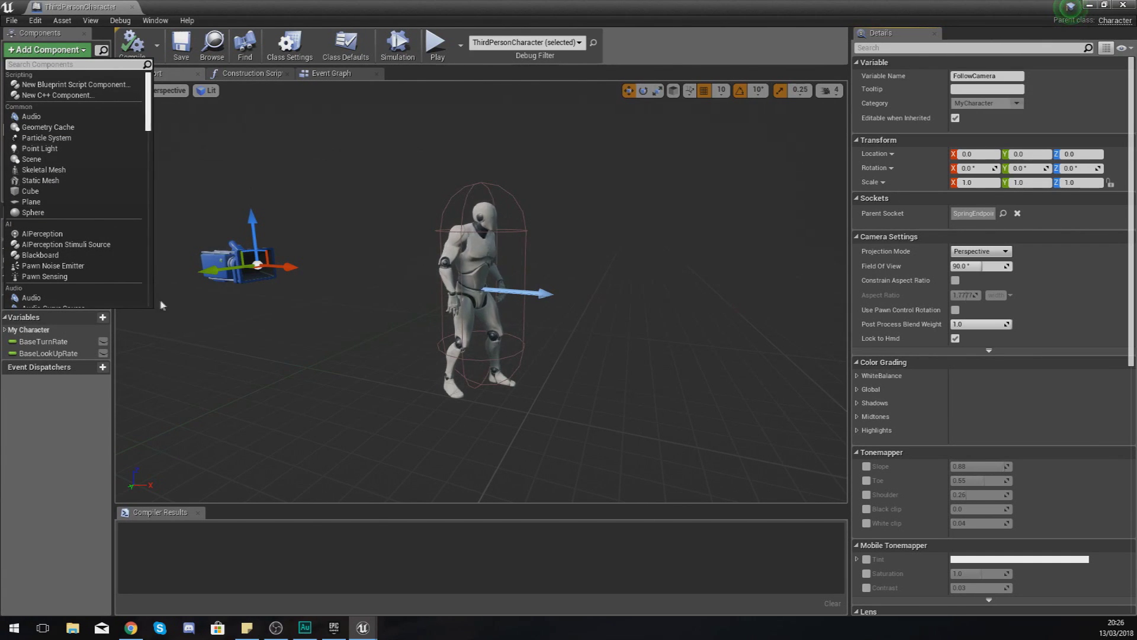
{"action": "left_click", "coordinate": [180, 308]}
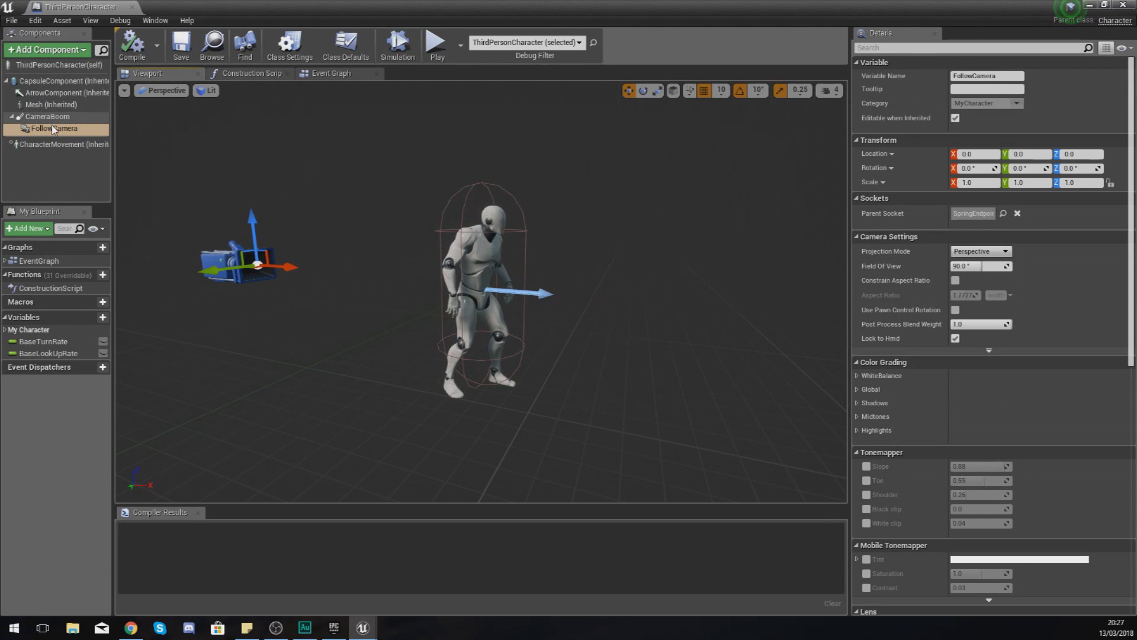
{"action": "left_click", "coordinate": [46, 144]}
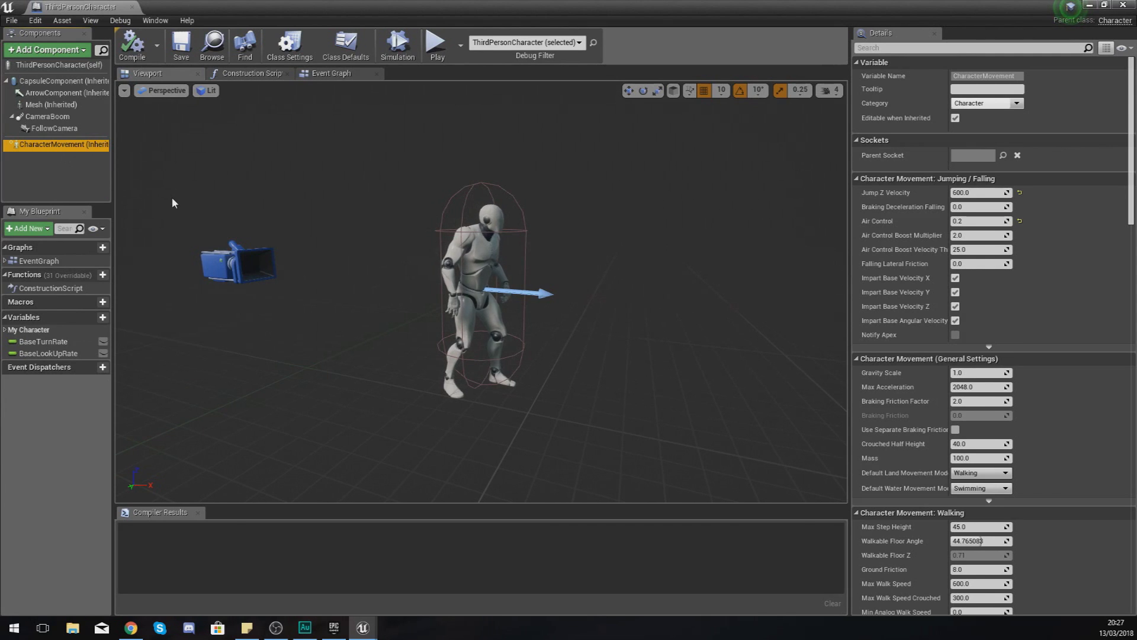
{"action": "left_click", "coordinate": [982, 193]}
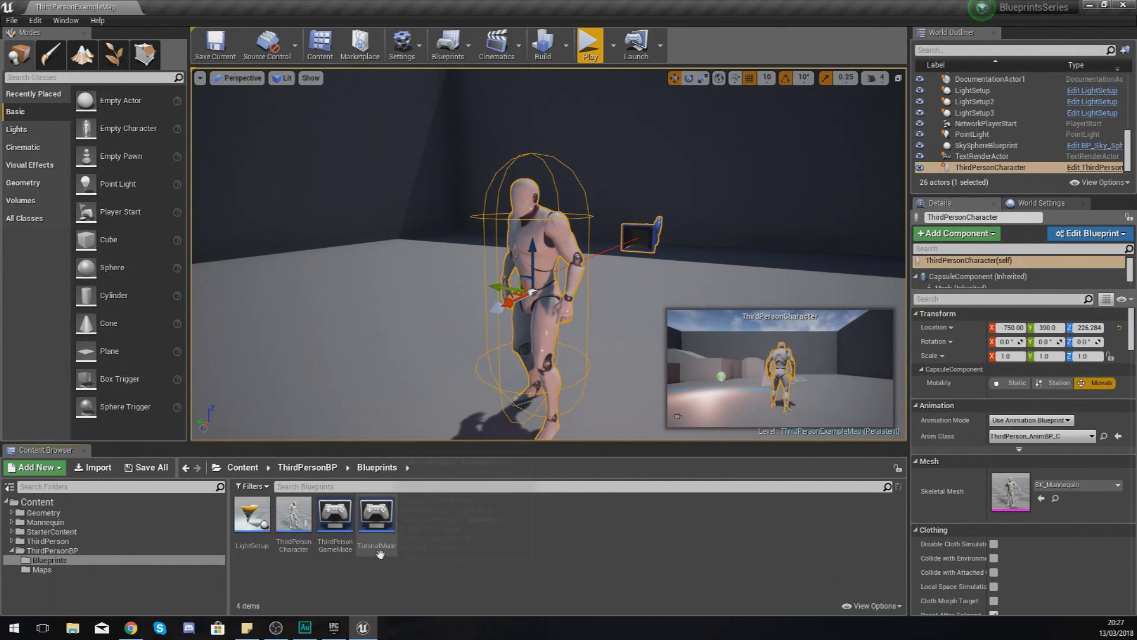
Step: Create a Blueprint Class with Character as its parent in the Blueprints folder and name it TutorialCharacter
{"action": "right_click", "coordinate": [414, 543]}
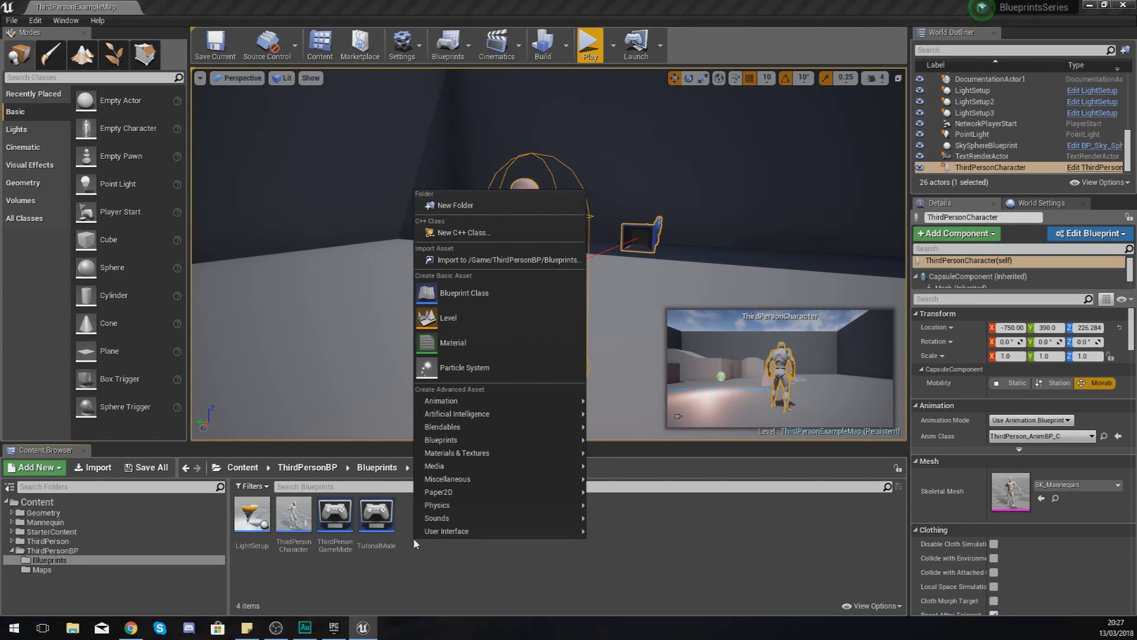
{"action": "left_click", "coordinate": [479, 297]}
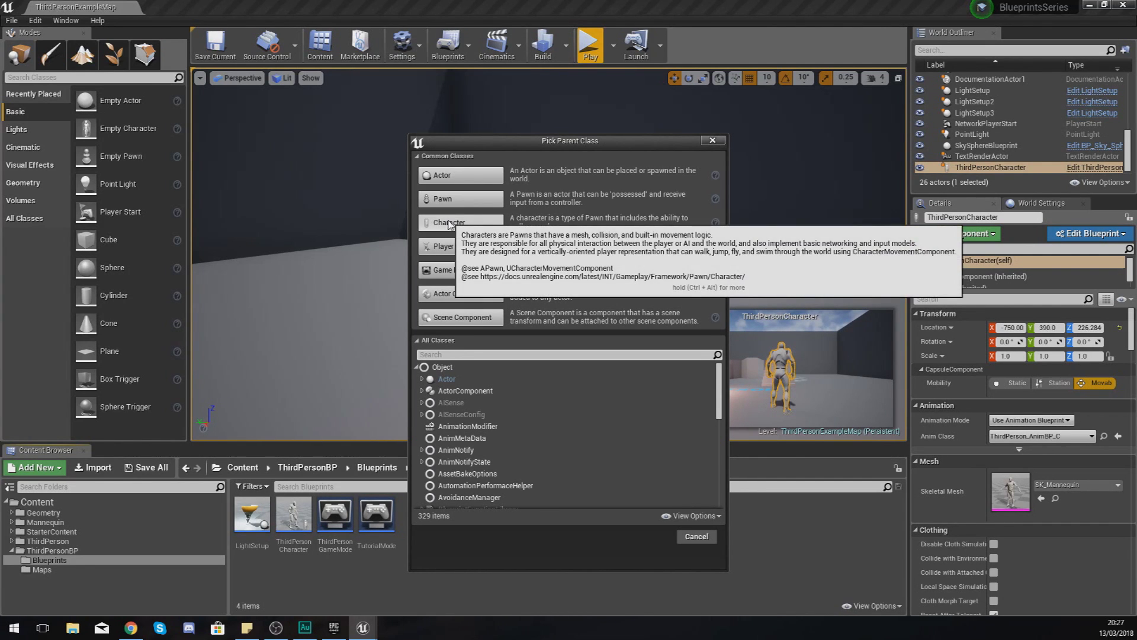
{"action": "left_click", "coordinate": [461, 246]}
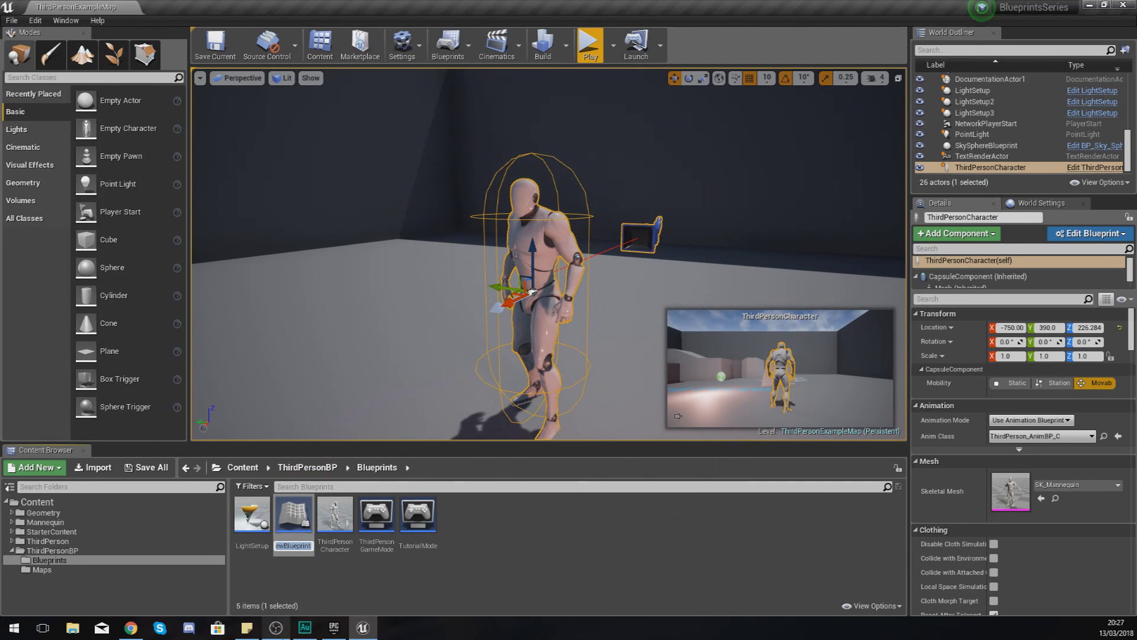
{"action": "type", "text": "T"}
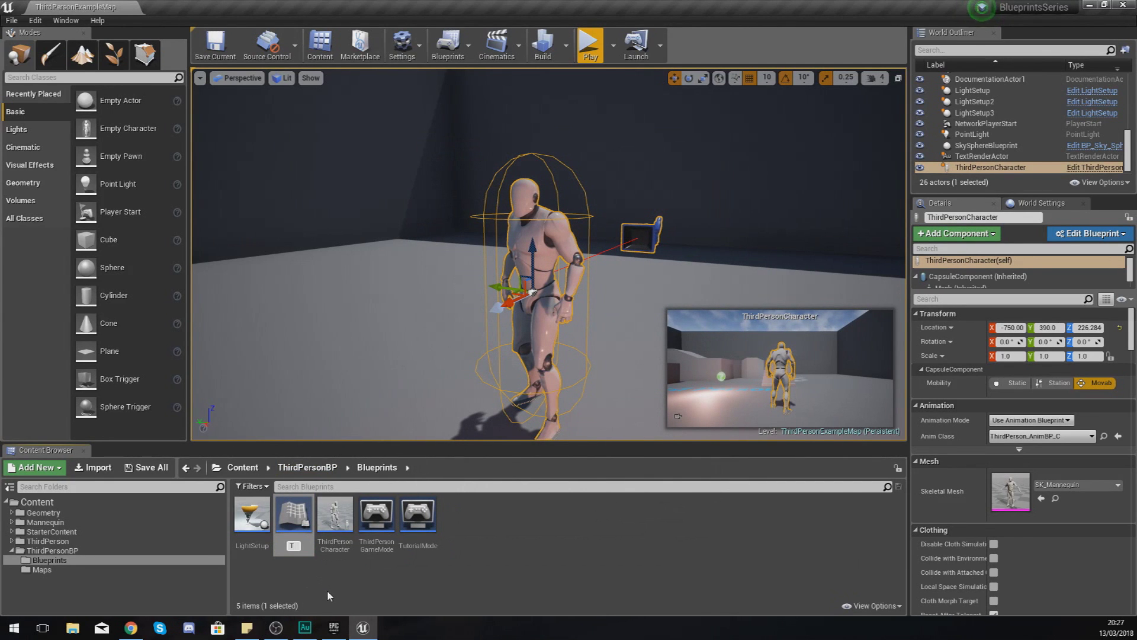
{"action": "type", "text": "utorialChara"}
{"action": "type", "text": "cter"}
{"action": "key", "text": "Return"}
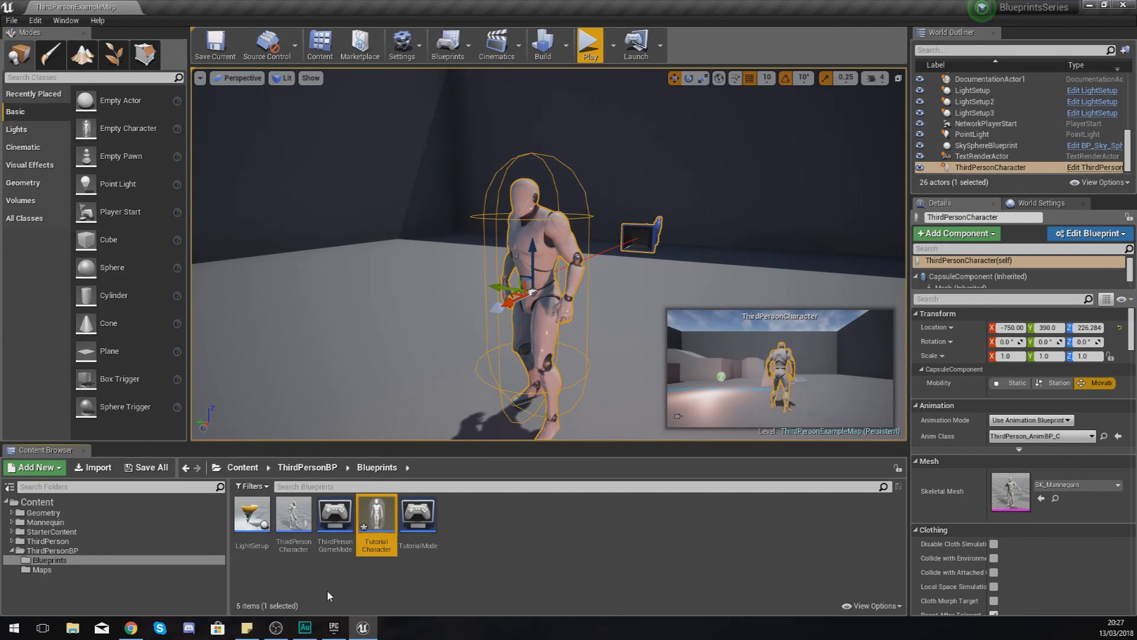
Step: Open the TutorialCharacter blueprint and assign SK_Mannequin as the skeletal mesh of its Mesh component
{"action": "double_click", "coordinate": [392, 511]}
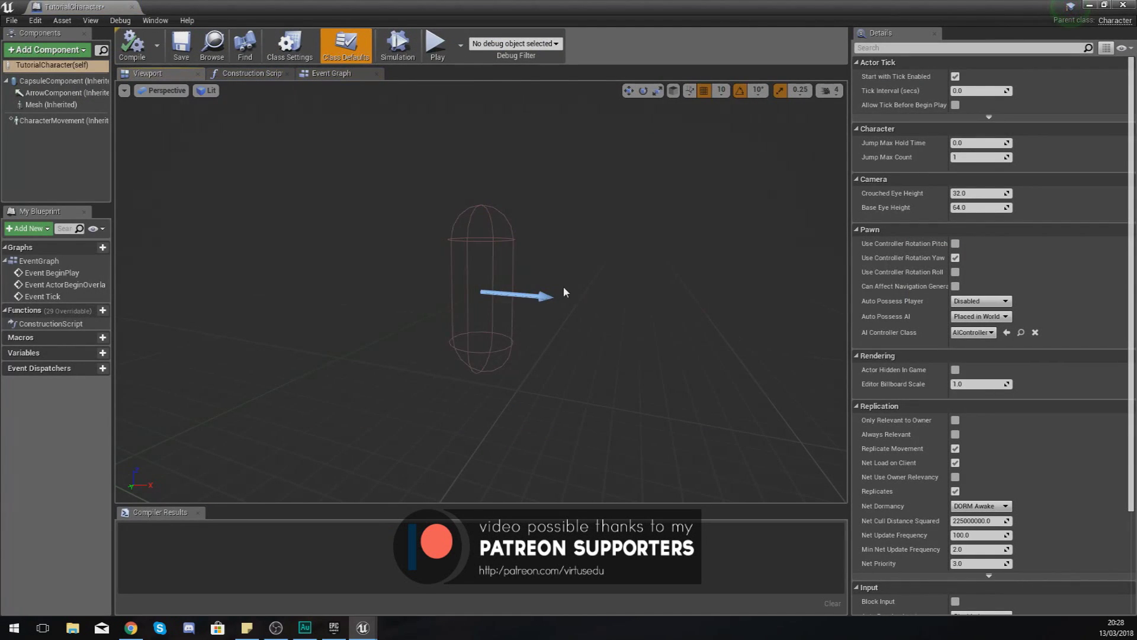
{"action": "right_click_drag", "start_coordinate": [481, 292], "coordinate": [373, 271]}
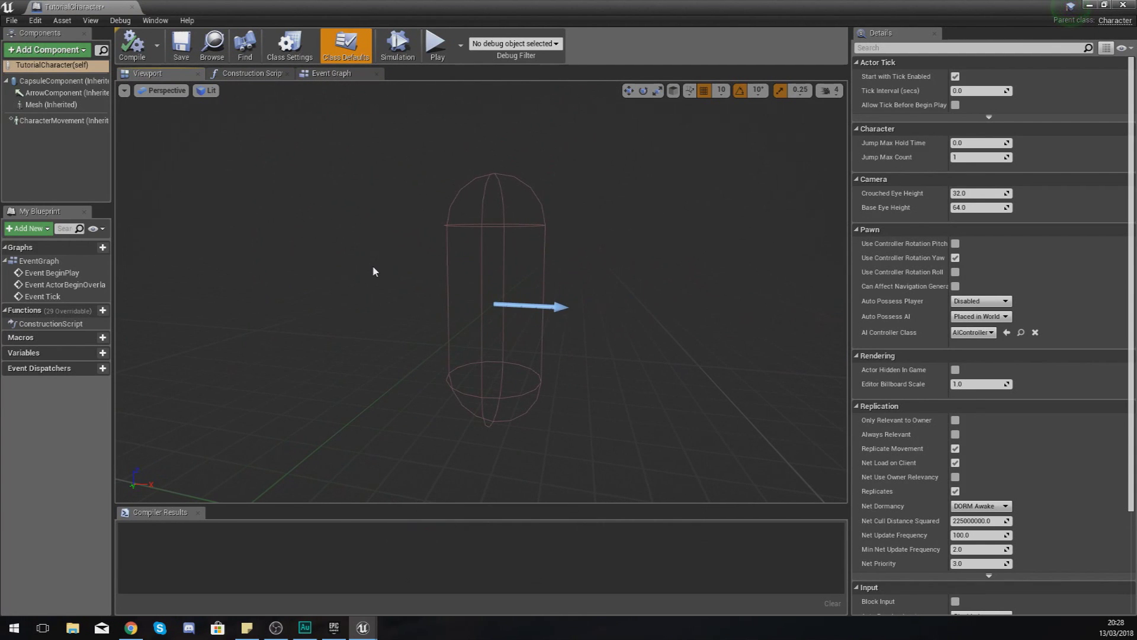
{"action": "left_click", "coordinate": [66, 106]}
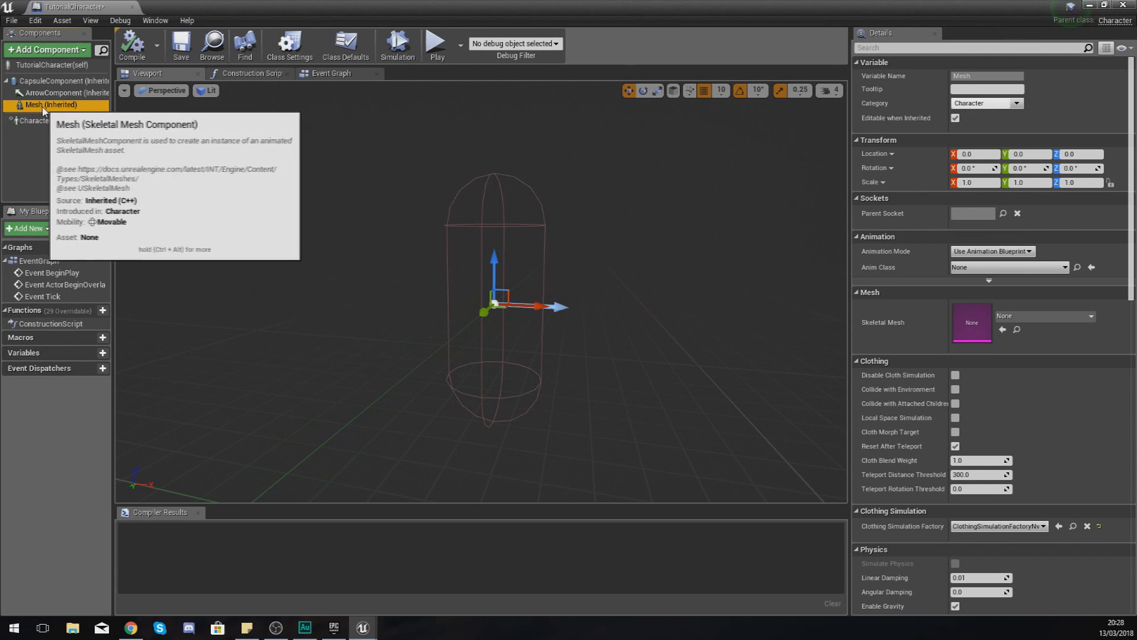
{"action": "left_click", "coordinate": [1013, 316]}
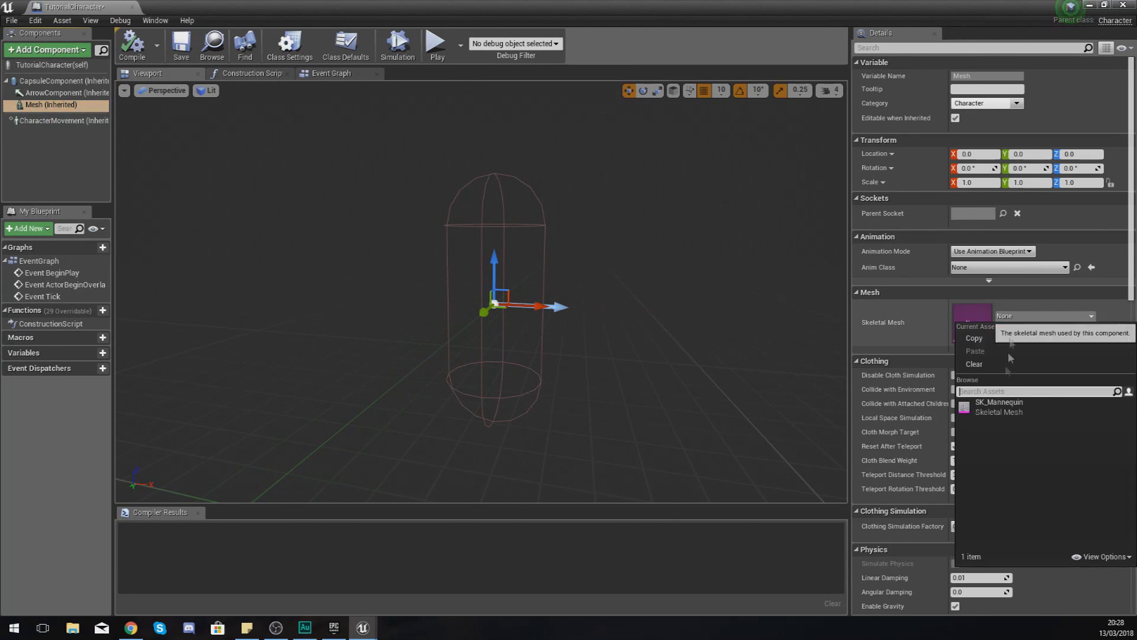
{"action": "left_click", "coordinate": [989, 409]}
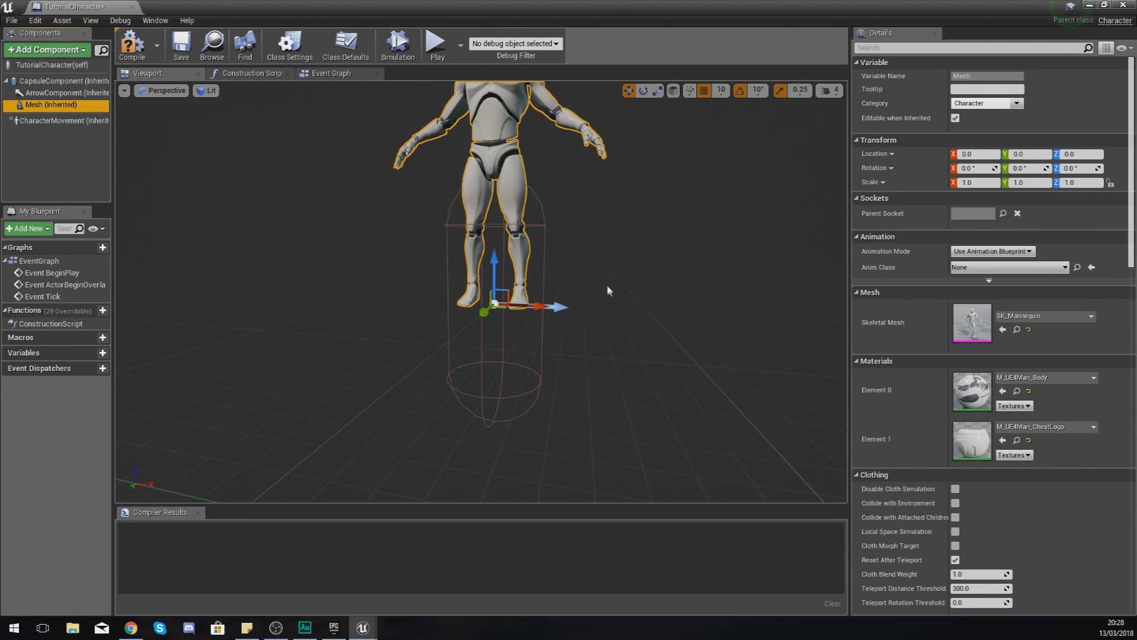
Step: Lower the mannequin mesh to Z -90 so that it fits inside the capsule
{"action": "right_click_drag", "start_coordinate": [577, 262], "coordinate": [588, 231]}
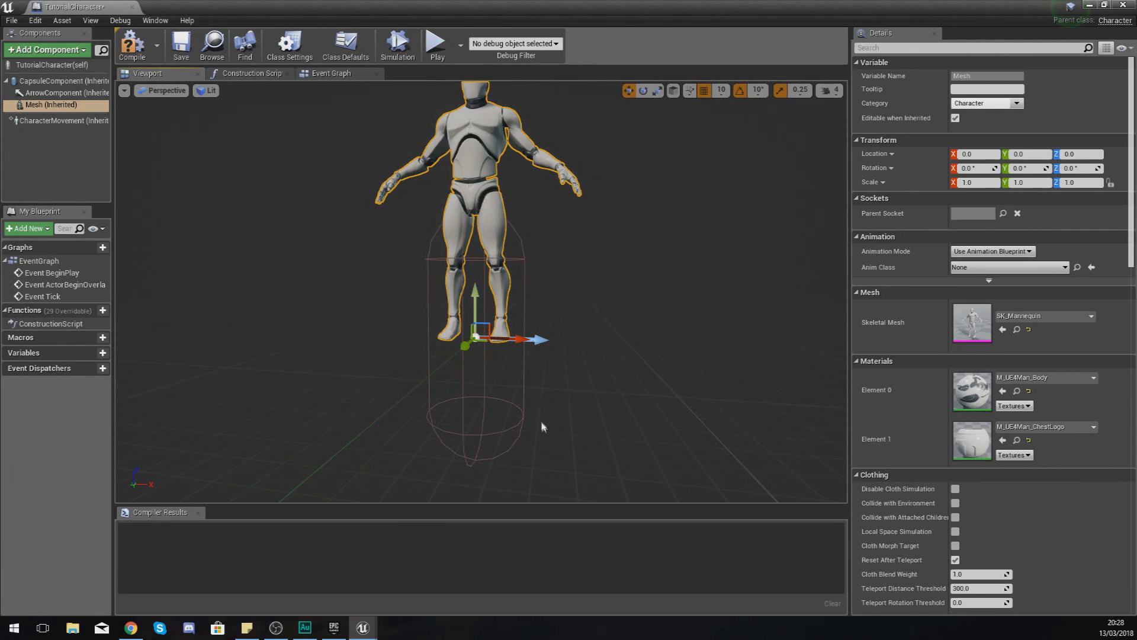
{"action": "right_click_drag", "start_coordinate": [544, 427], "coordinate": [543, 411]}
{"action": "scroll", "coordinate": [543, 411], "scroll_direction": "down", "scroll_amount": 5}
{"action": "scroll", "coordinate": [543, 411], "scroll_direction": "up", "scroll_amount": 5}
{"action": "scroll", "coordinate": [543, 411], "scroll_direction": "down", "scroll_amount": 3}
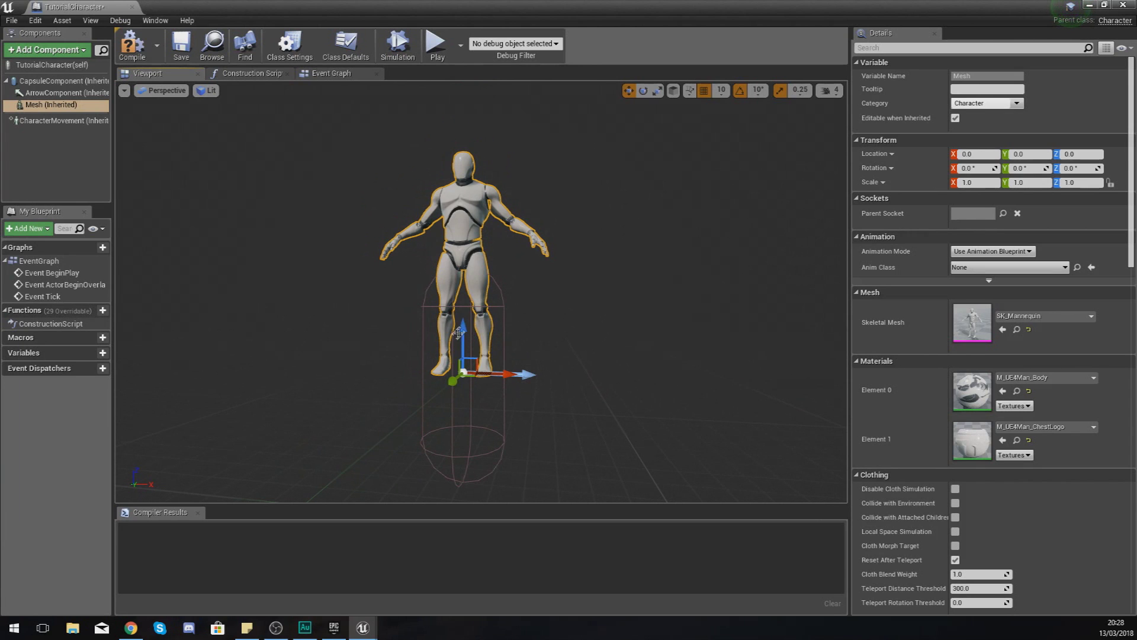
{"action": "left_click_drag", "start_coordinate": [458, 333], "coordinate": [465, 436]}
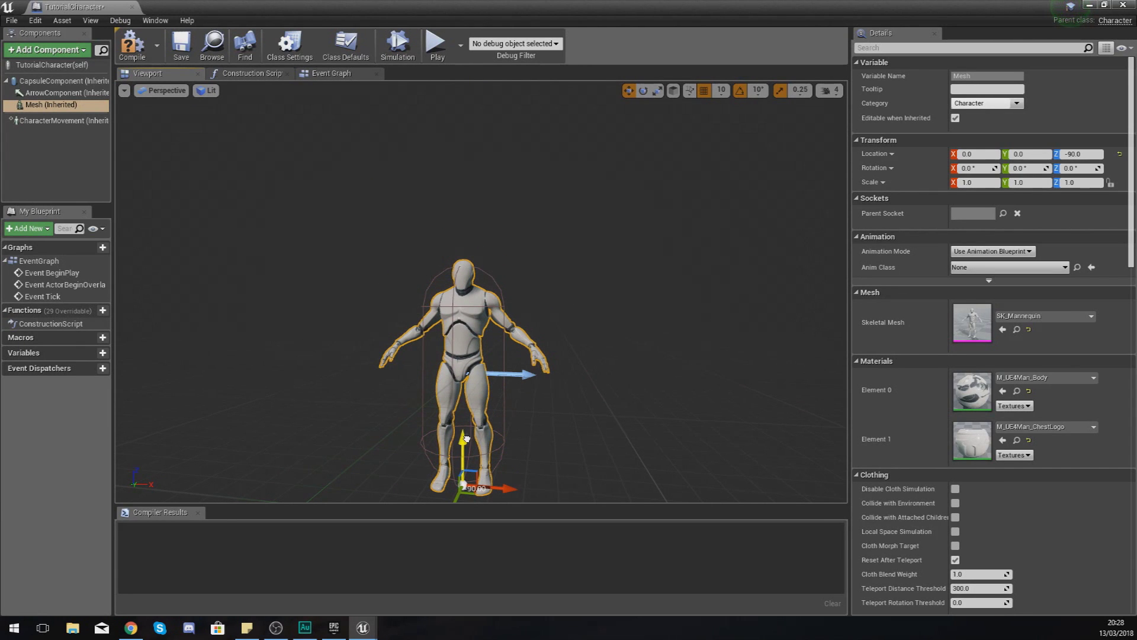
Step: Rotate the mannequin mesh -90° about Z so that it faces the direction of the arrow component
{"action": "right_click_drag", "start_coordinate": [545, 286], "coordinate": [504, 281]}
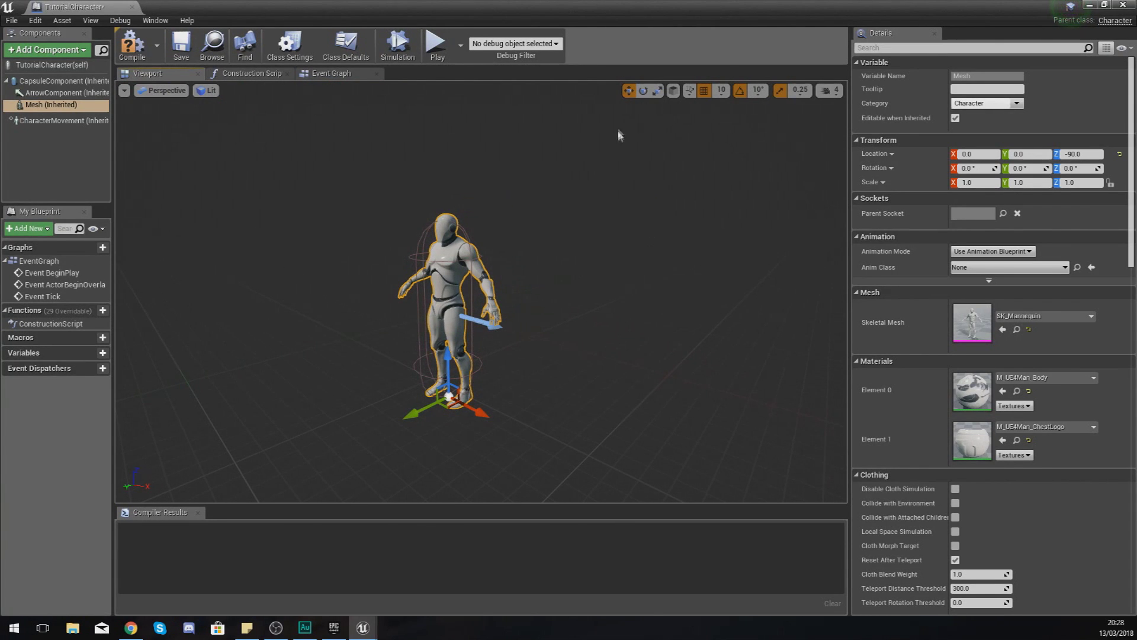
{"action": "left_click", "coordinate": [642, 93]}
{"action": "left_click_drag", "start_coordinate": [452, 438], "coordinate": [377, 440]}
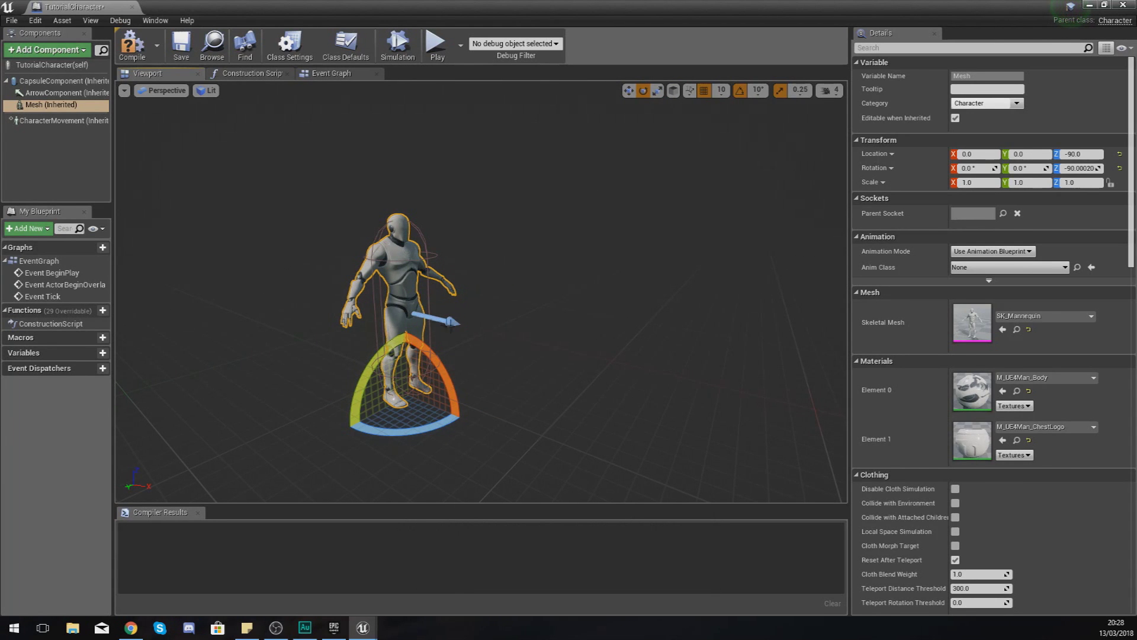
Step: Set the mesh's Anim Class to ThirdPerson_AnimBP
{"action": "right_click_drag", "start_coordinate": [481, 304], "coordinate": [385, 308]}
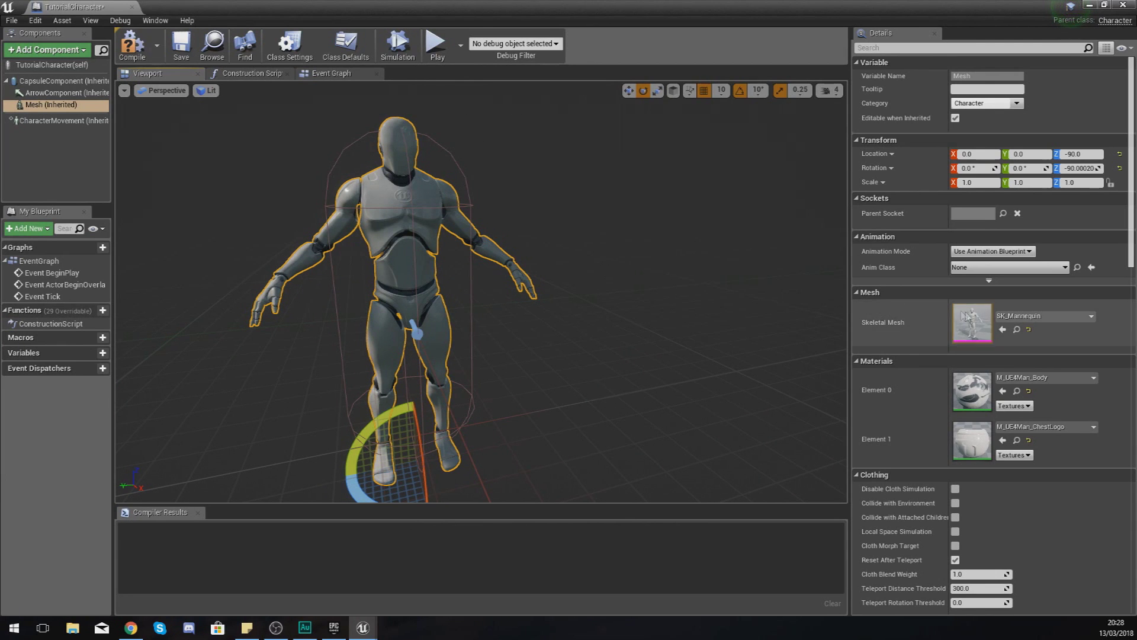
{"action": "left_click", "coordinate": [968, 268]}
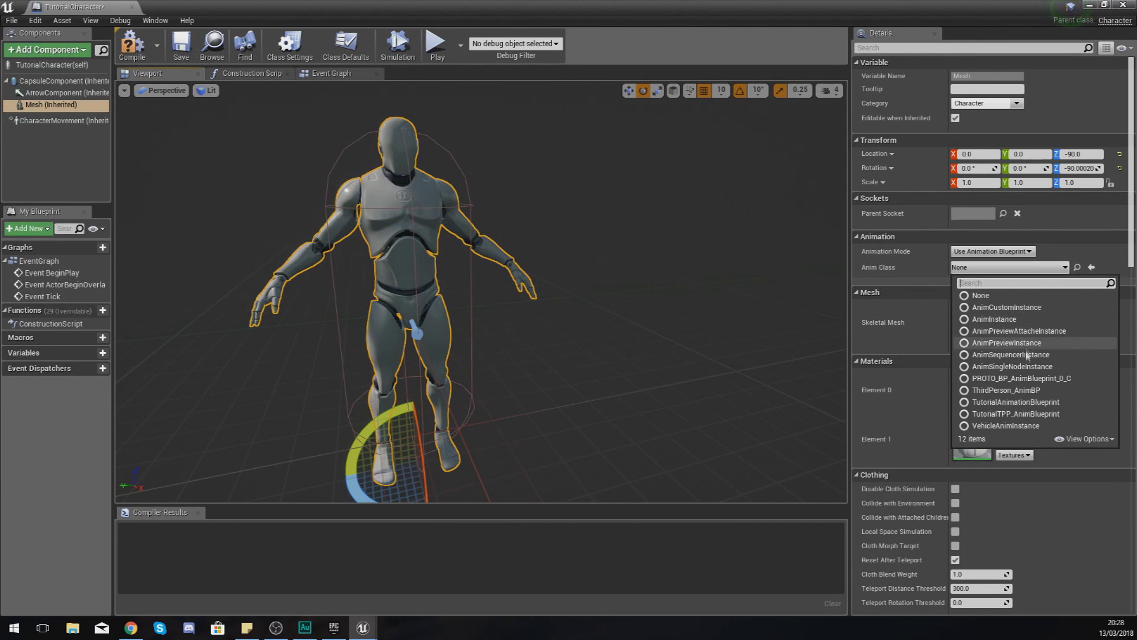
{"action": "left_click", "coordinate": [1002, 390]}
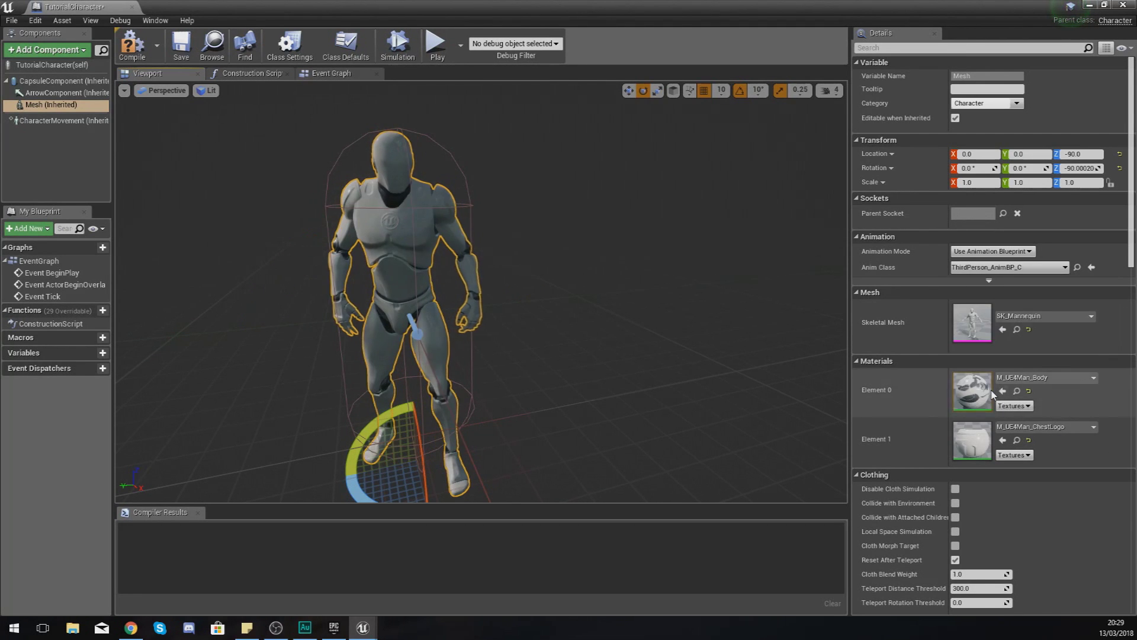
{"action": "left_click", "coordinate": [1007, 267]}
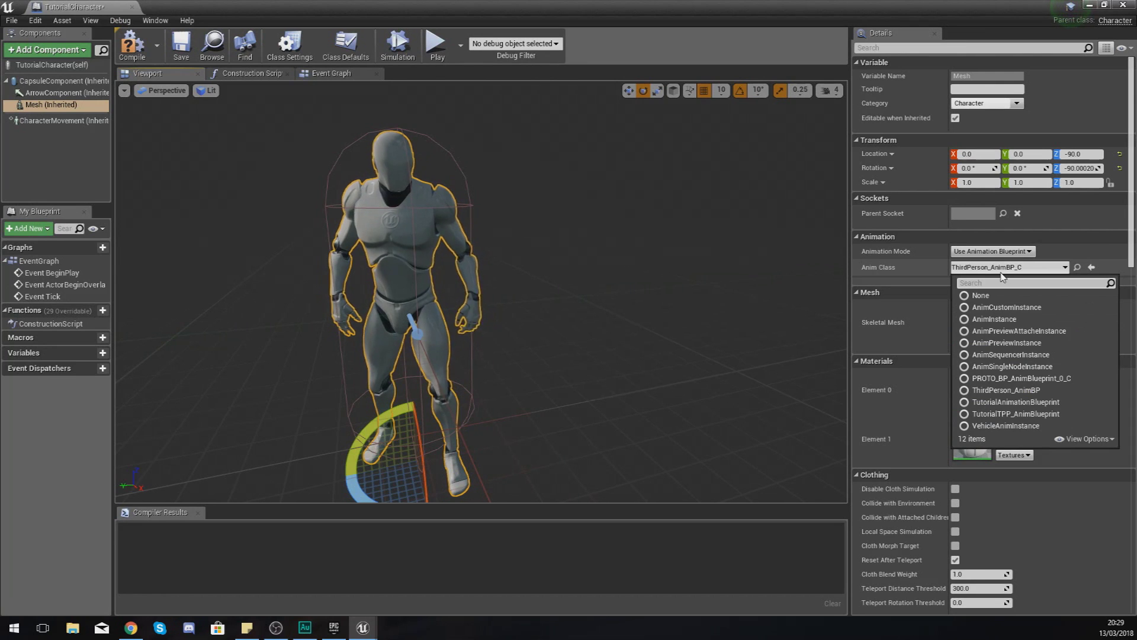
{"action": "left_click", "coordinate": [973, 267]}
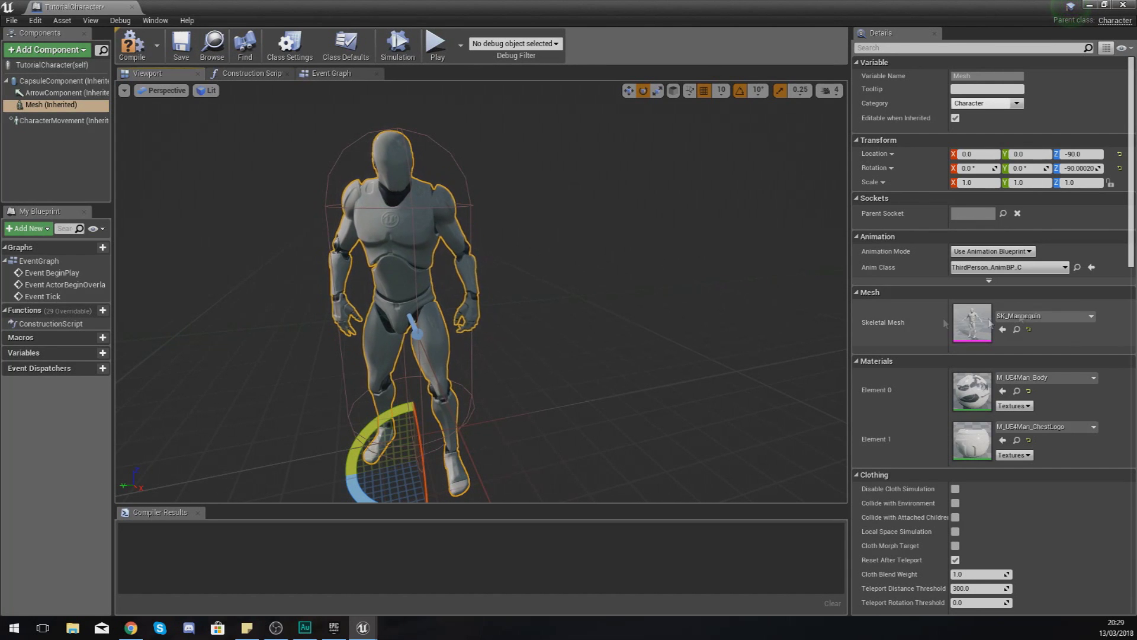
Step: Add a Camera component as a child of the mannequin mesh
{"action": "right_click_drag", "start_coordinate": [317, 205], "coordinate": [536, 195]}
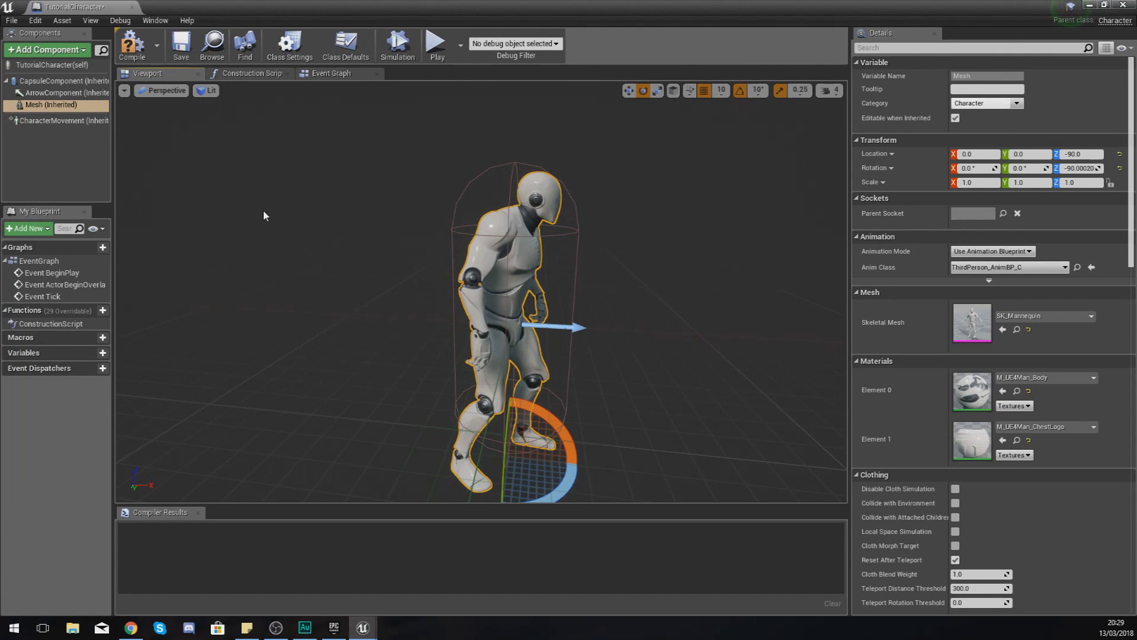
{"action": "left_click_drag", "start_coordinate": [264, 215], "coordinate": [353, 236]}
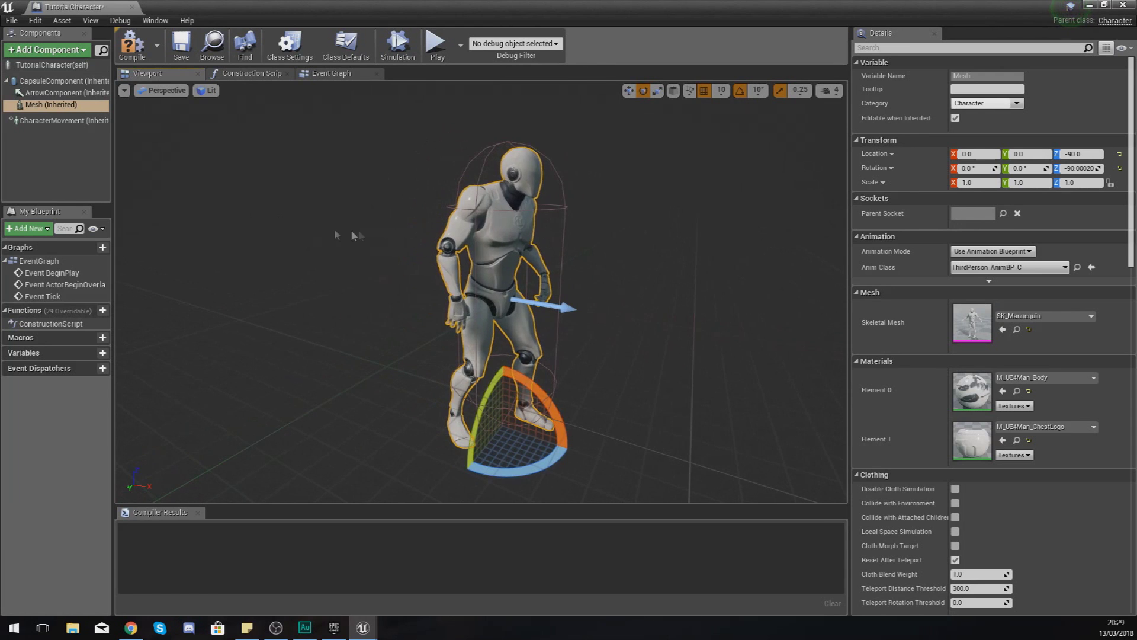
{"action": "left_click", "coordinate": [47, 50]}
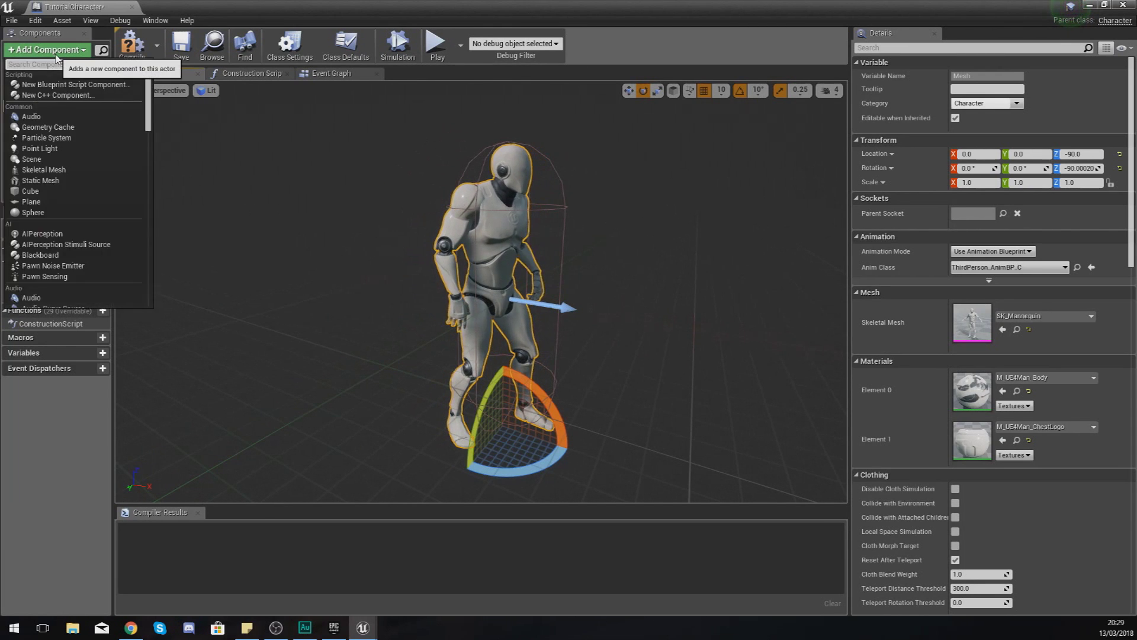
{"action": "type", "text": "ca"}
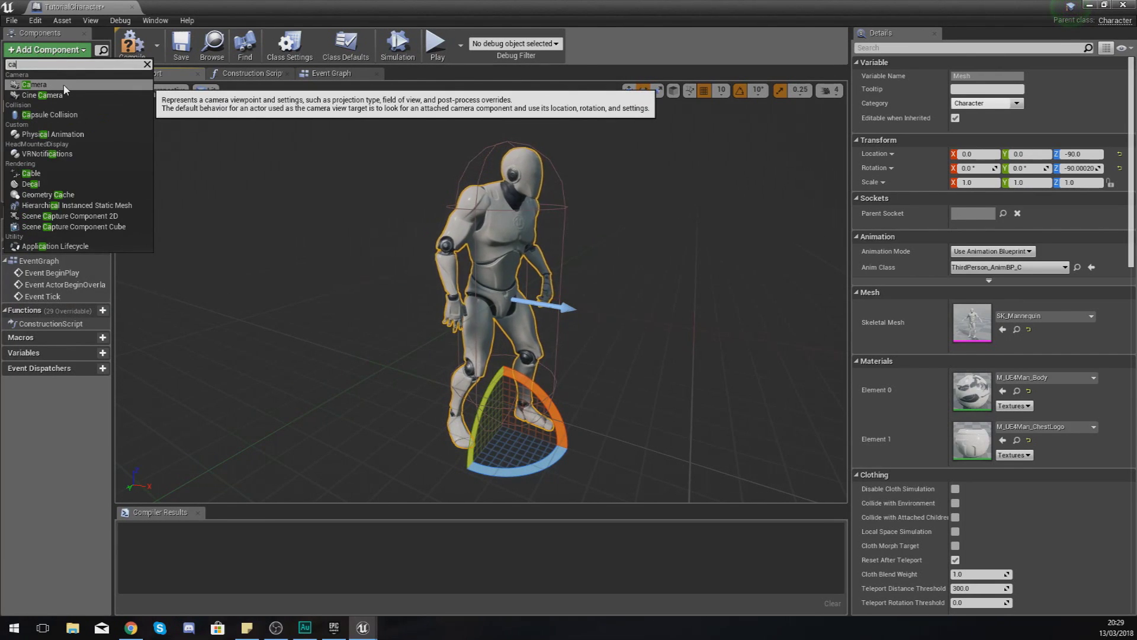
{"action": "left_click", "coordinate": [34, 85]}
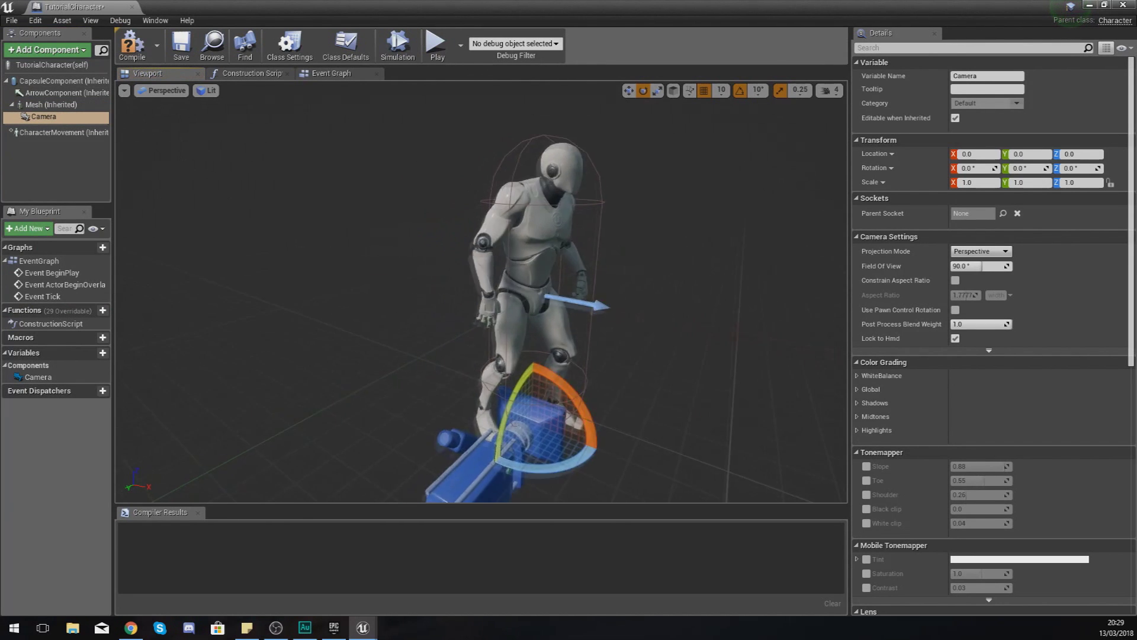
Step: Move the camera behind the character to about Y -370
{"action": "key", "text": "w"}
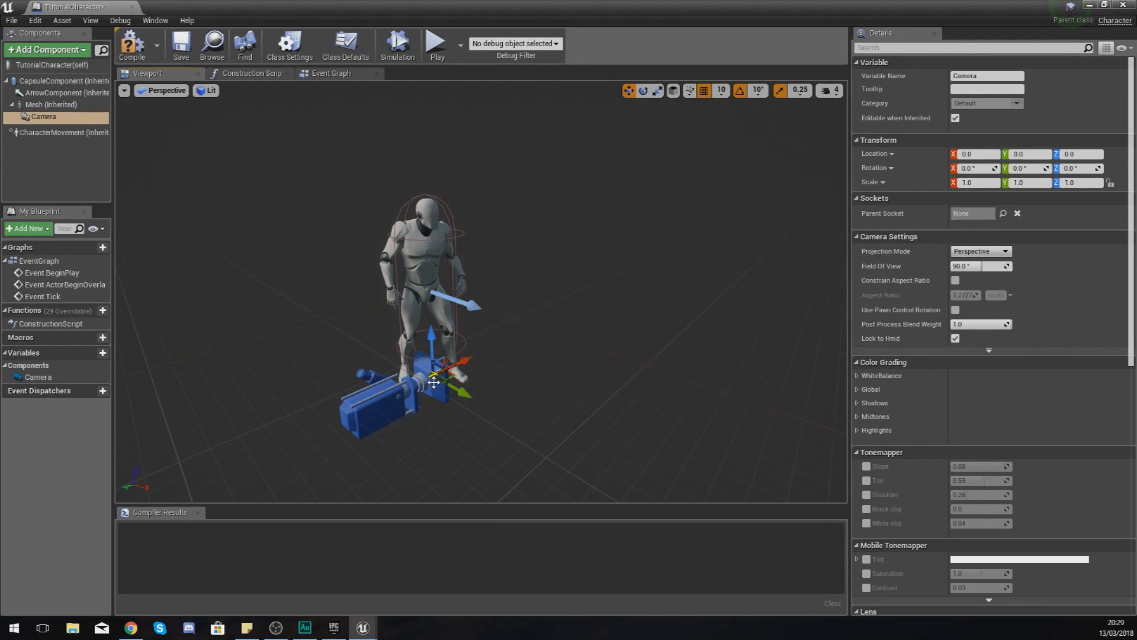
{"action": "left_click_drag", "start_coordinate": [464, 394], "coordinate": [415, 326]}
{"action": "right_click_drag", "start_coordinate": [415, 327], "coordinate": [308, 368]}
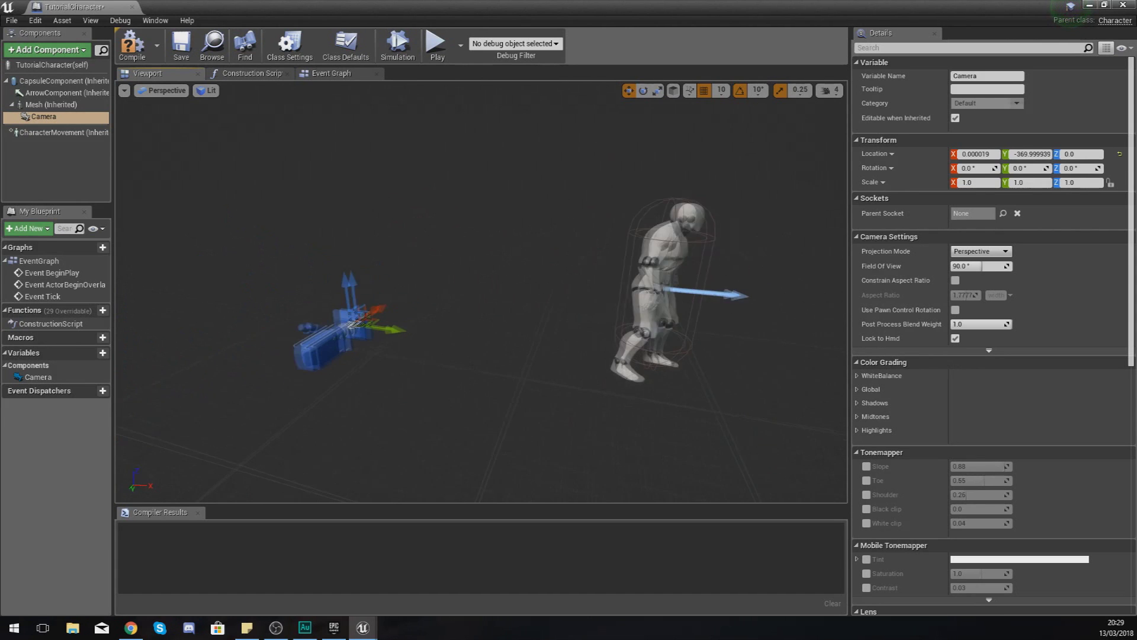
Step: Rotate the camera 90° about Z so that it points at the character's back
{"action": "left_click", "coordinate": [643, 91]}
{"action": "left_click_drag", "start_coordinate": [388, 351], "coordinate": [346, 338]}
{"action": "key", "text": "f"}
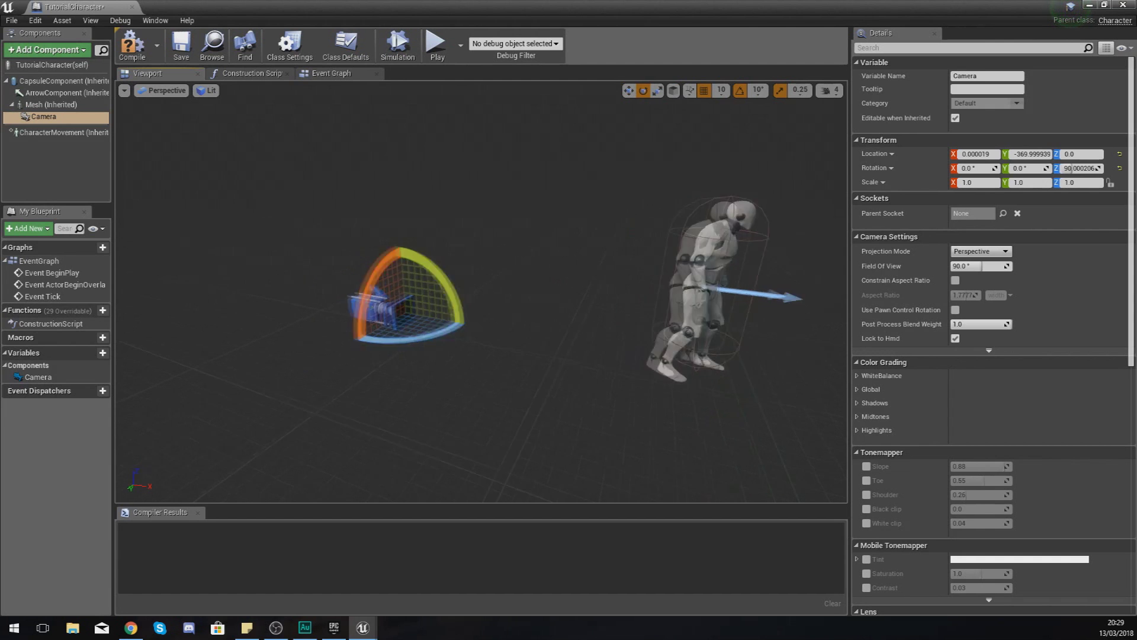
Step: Raise the camera above the character's head height to Z 180
{"action": "key", "text": "s"}
{"action": "right_click_drag", "start_coordinate": [447, 333], "coordinate": [534, 332]}
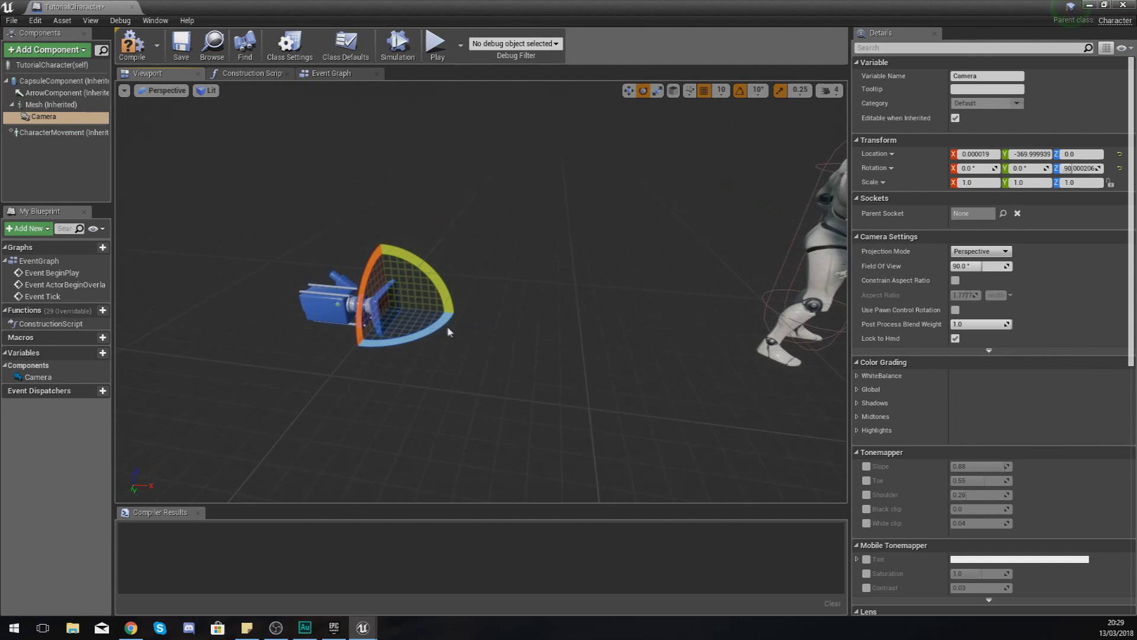
{"action": "left_click", "coordinate": [629, 90]}
{"action": "left_click_drag", "start_coordinate": [387, 278], "coordinate": [386, 258]}
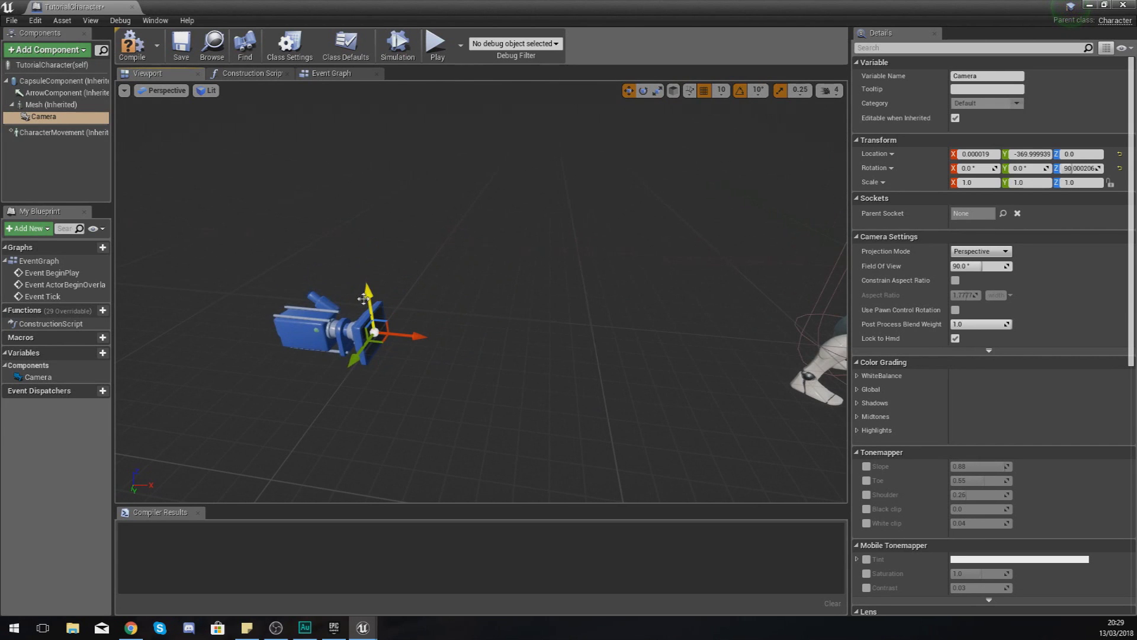
{"action": "left_click_drag", "start_coordinate": [363, 299], "coordinate": [330, 83]}
{"action": "key", "text": "s"}
{"action": "mouse_move", "coordinate": [330, 83]}
{"action": "right_mouse_down"}
{"action": "mouse_move", "coordinate": [367, 88]}
{"action": "mouse_move", "coordinate": [237, 89]}
{"action": "mouse_move", "coordinate": [242, 103]}
{"action": "mouse_move", "coordinate": [320, 100]}
{"action": "right_mouse_up"}
{"action": "key", "text": "d"}
{"action": "key", "text": "s"}
{"action": "key", "text": "a"}
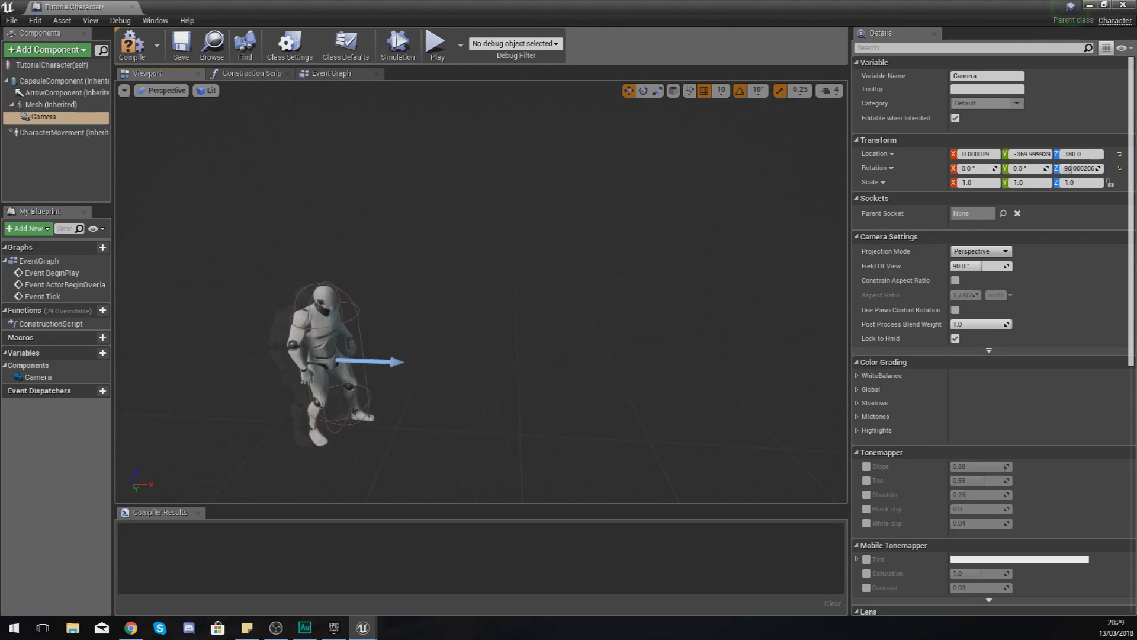
{"action": "right_click_drag", "start_coordinate": [735, 342], "coordinate": [616, 342]}
{"action": "key", "text": "s"}
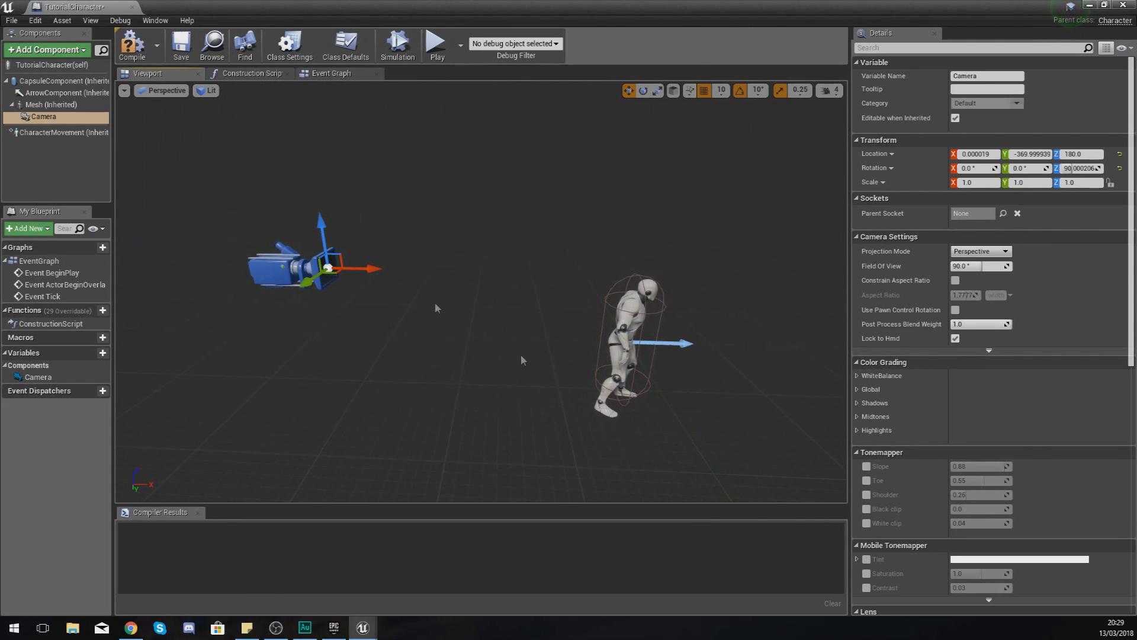
Step: Add a Point Light component as a child of the camera
{"action": "left_click", "coordinate": [74, 52]}
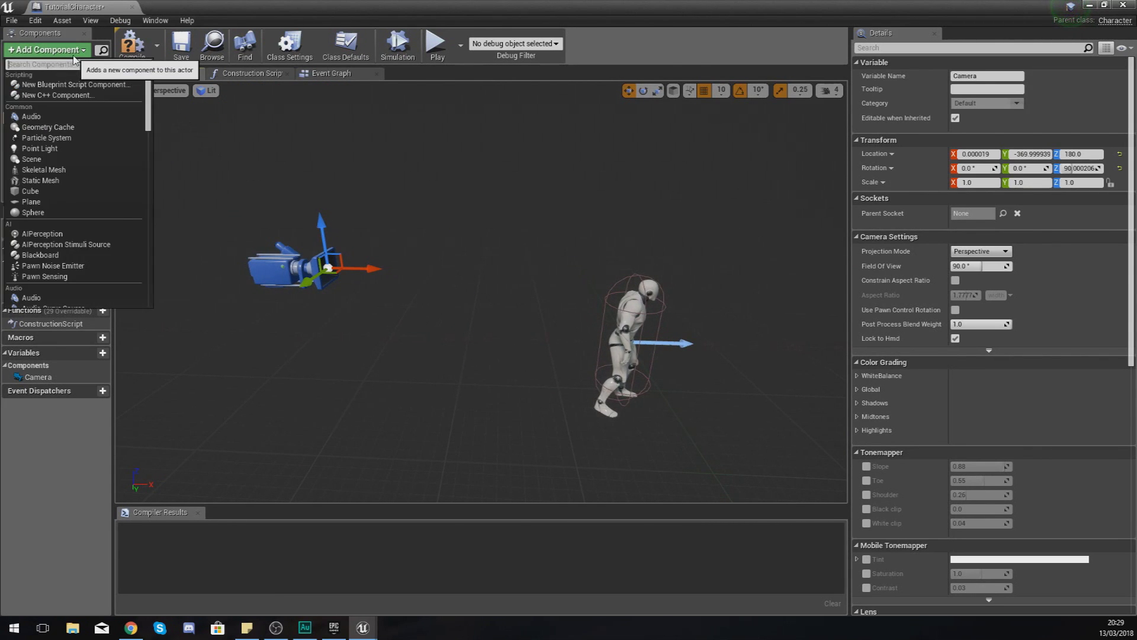
{"action": "left_click", "coordinate": [73, 56]}
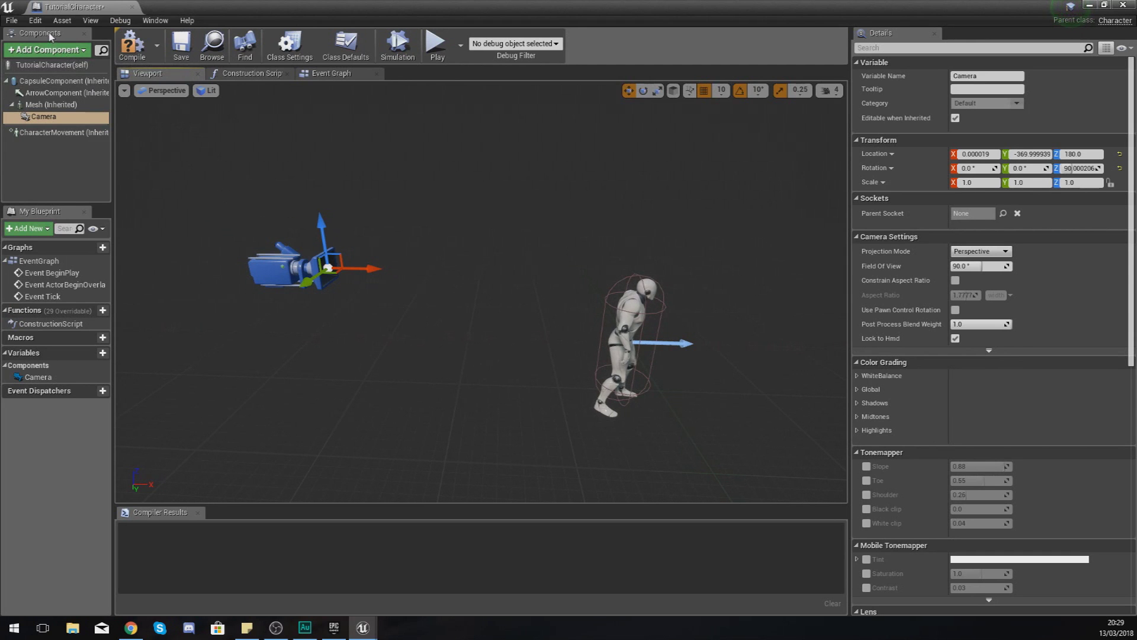
{"action": "left_click", "coordinate": [47, 51]}
{"action": "left_click", "coordinate": [45, 132]}
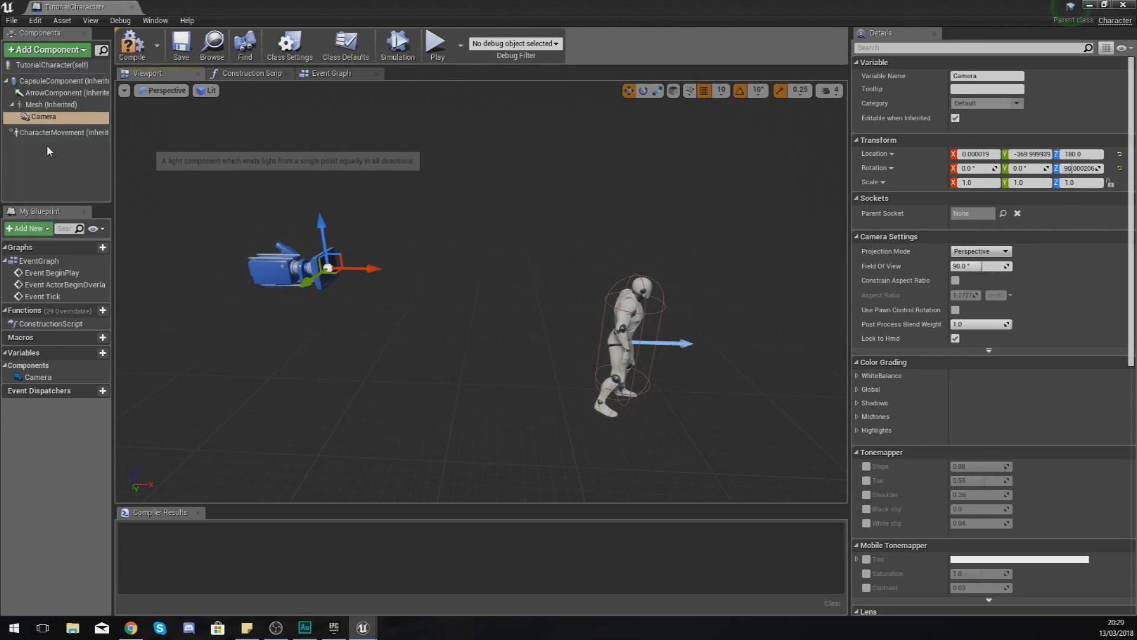
Step: Position the point light just behind the character's legs at X 300 and Z -130 relative to the camera
{"action": "right_click_drag", "start_coordinate": [316, 298], "coordinate": [284, 305]}
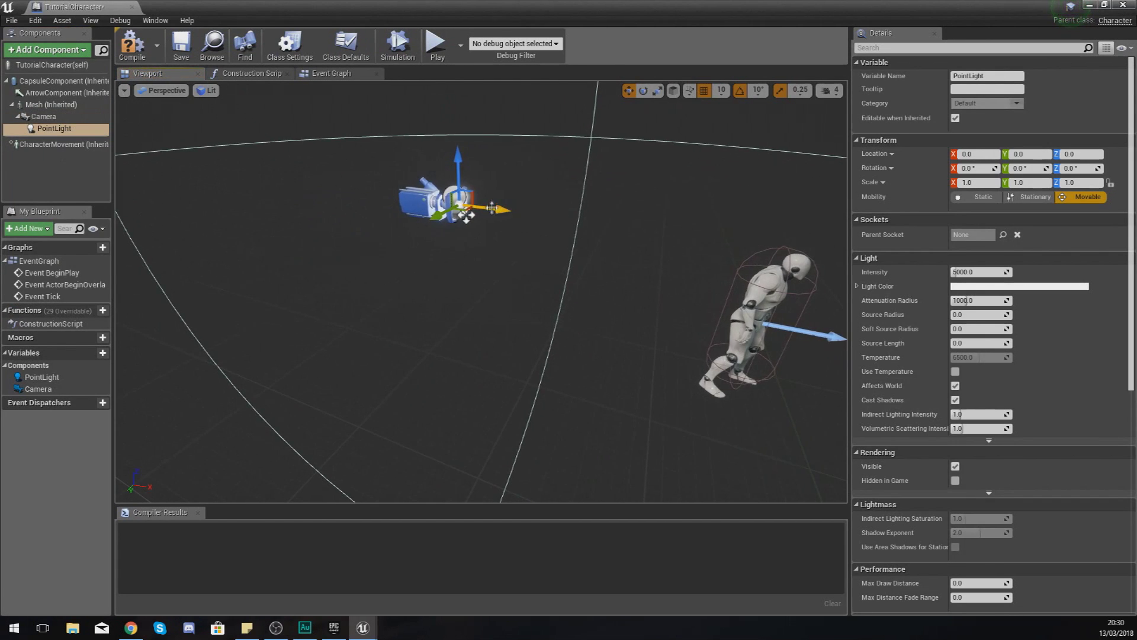
{"action": "left_click_drag", "start_coordinate": [497, 210], "coordinate": [842, 254]}
{"action": "left_click_drag", "start_coordinate": [770, 249], "coordinate": [716, 240]}
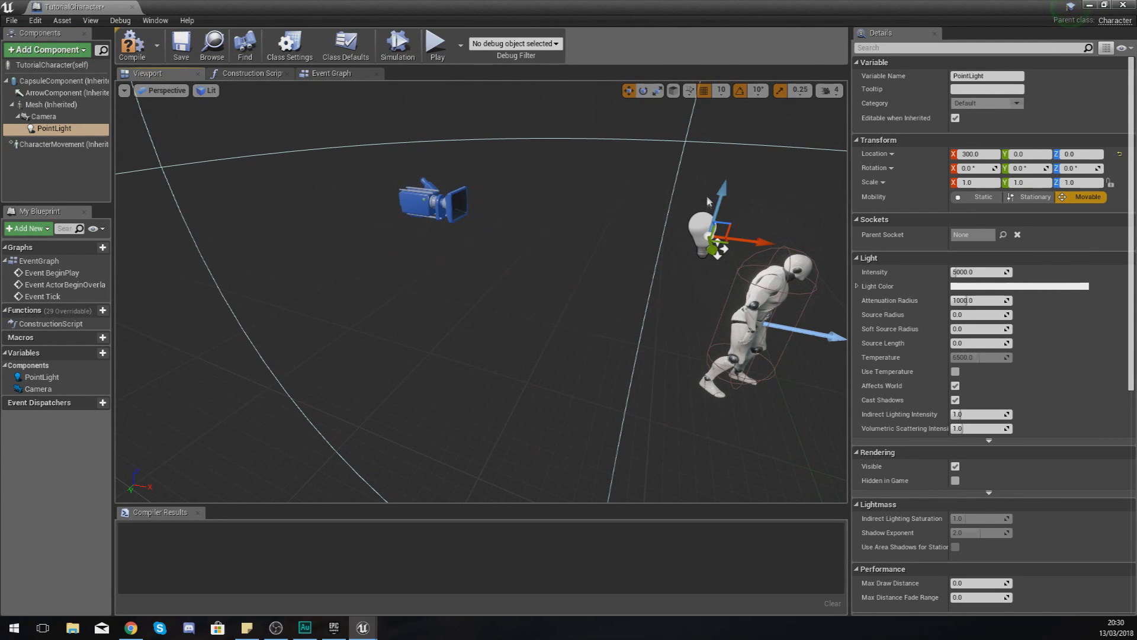
{"action": "left_click_drag", "start_coordinate": [720, 189], "coordinate": [689, 283]}
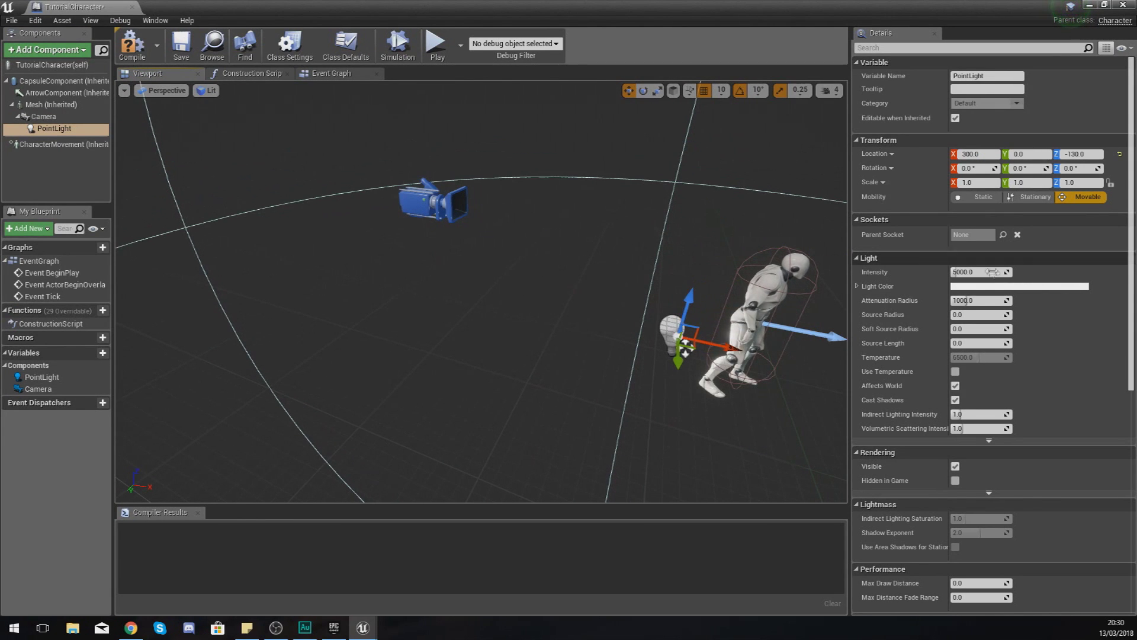
Step: Change the point light's colour to aqua green, hex sRGB 71FFC2FF
{"action": "right_click_drag", "start_coordinate": [739, 313], "coordinate": [764, 314]}
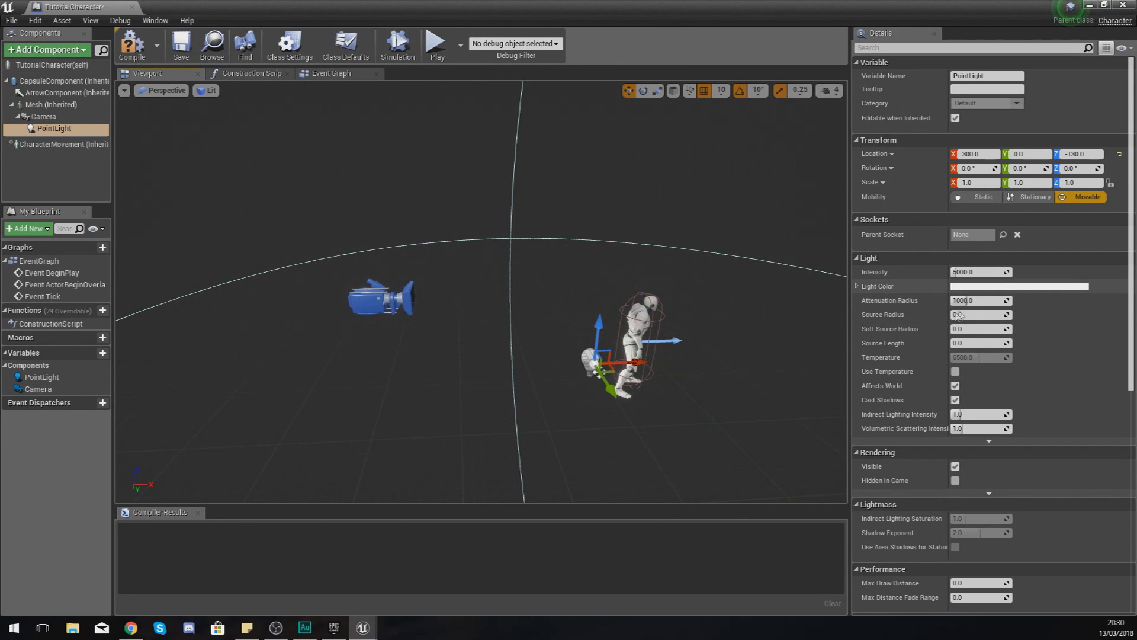
{"action": "left_click", "coordinate": [965, 287]}
{"action": "left_click_drag", "start_coordinate": [778, 391], "coordinate": [738, 414]}
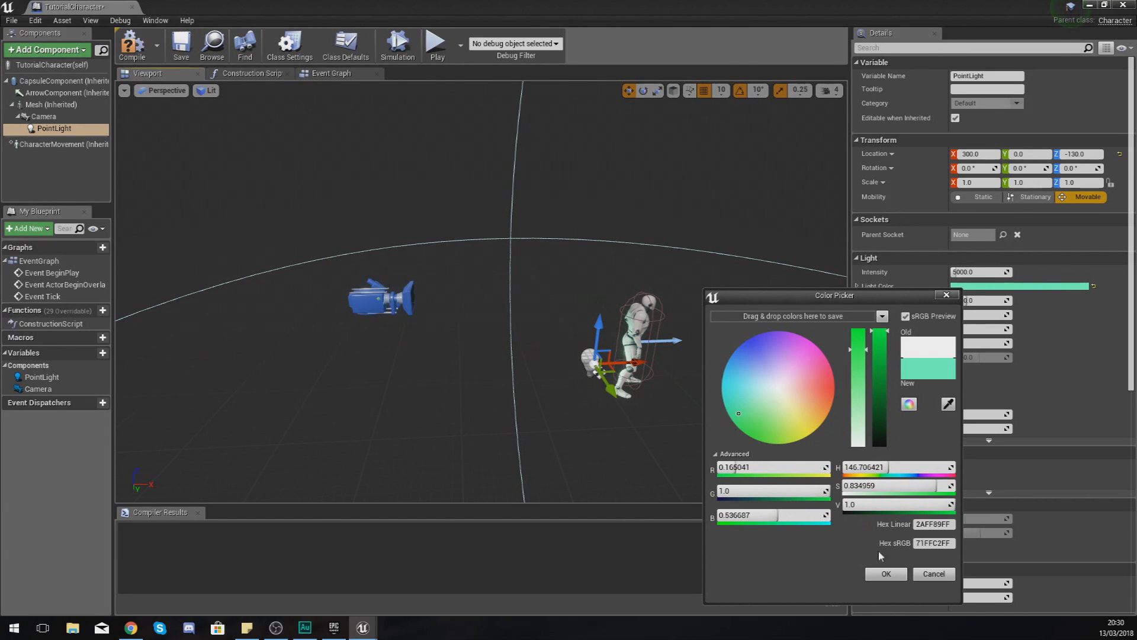
{"action": "left_click", "coordinate": [877, 576]}
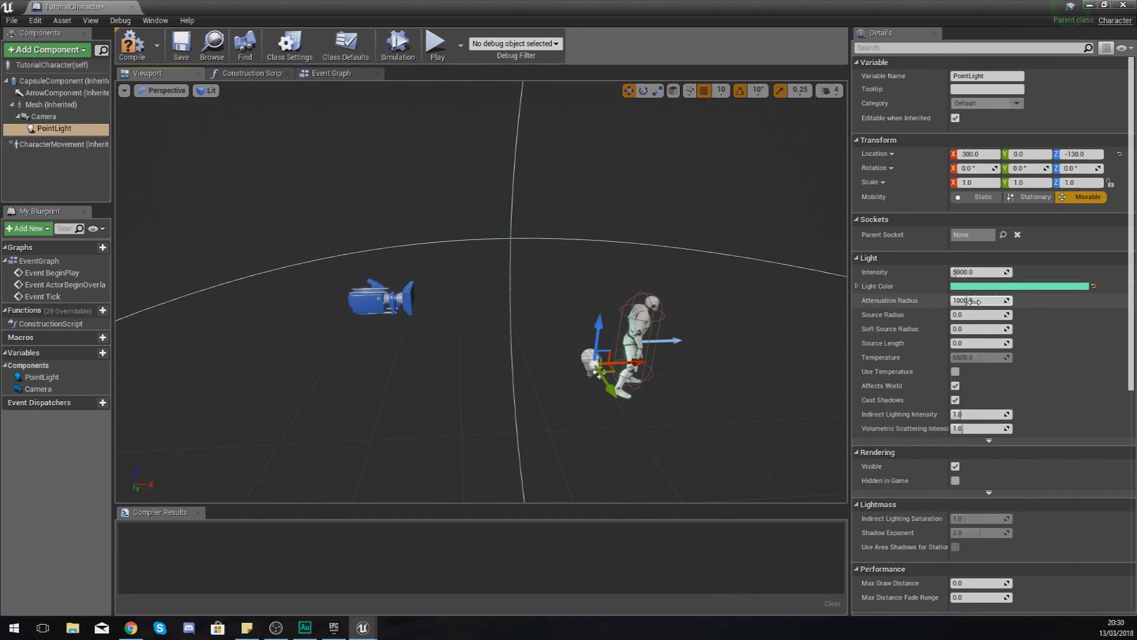
Step: Set the point light's attenuation radius to about 140 and its intensity to about 39241, and compile the blueprint
{"action": "mouse_move", "coordinate": [967, 301]}
{"action": "left_mouse_down"}
{"action": "mouse_move", "coordinate": [942, 301]}
{"action": "mouse_move", "coordinate": [976, 286]}
{"action": "left_mouse_up"}
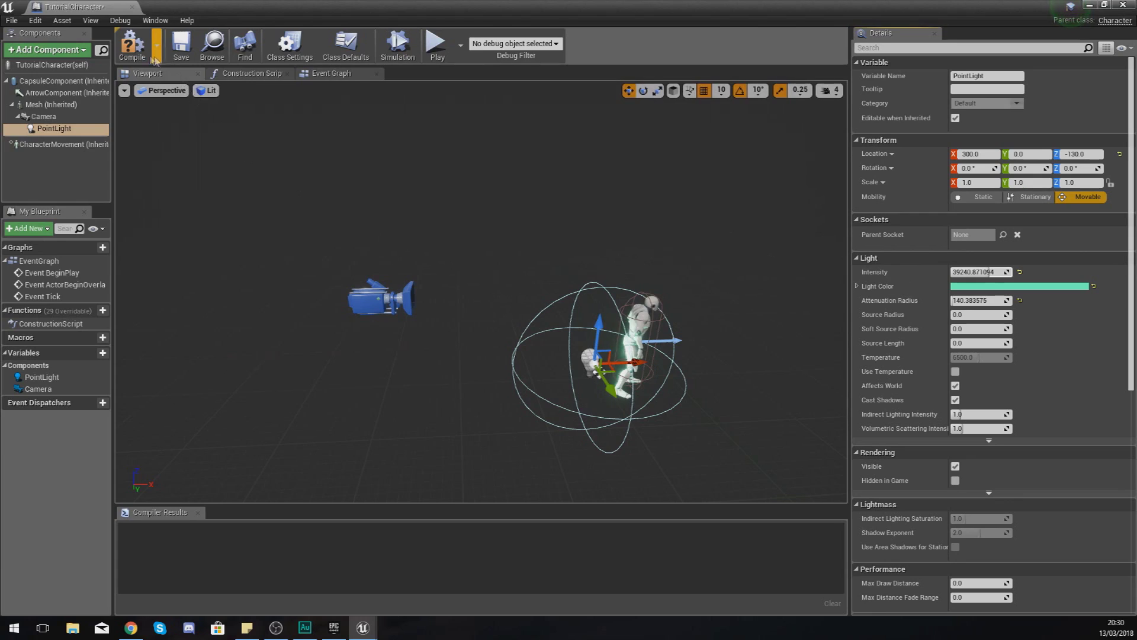
{"action": "left_click", "coordinate": [133, 46]}
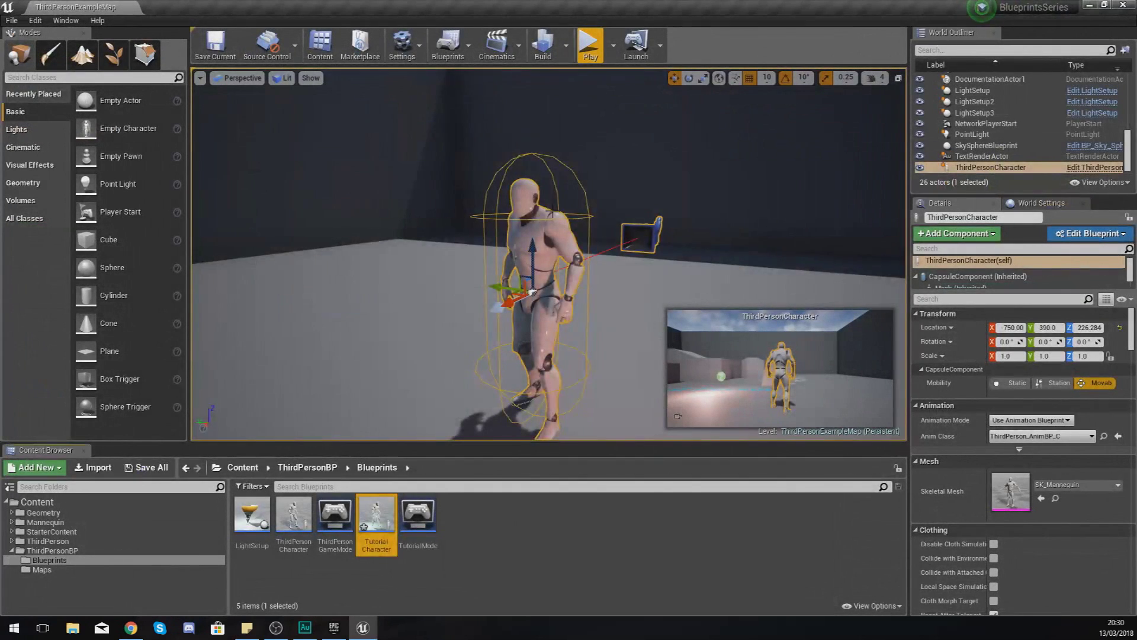
Step: Set the project's Default Pawn Class to TutorialCharacter in the Maps & Modes project settings
{"action": "right_click_drag", "start_coordinate": [552, 213], "coordinate": [320, 222]}
{"action": "key", "text": "f"}
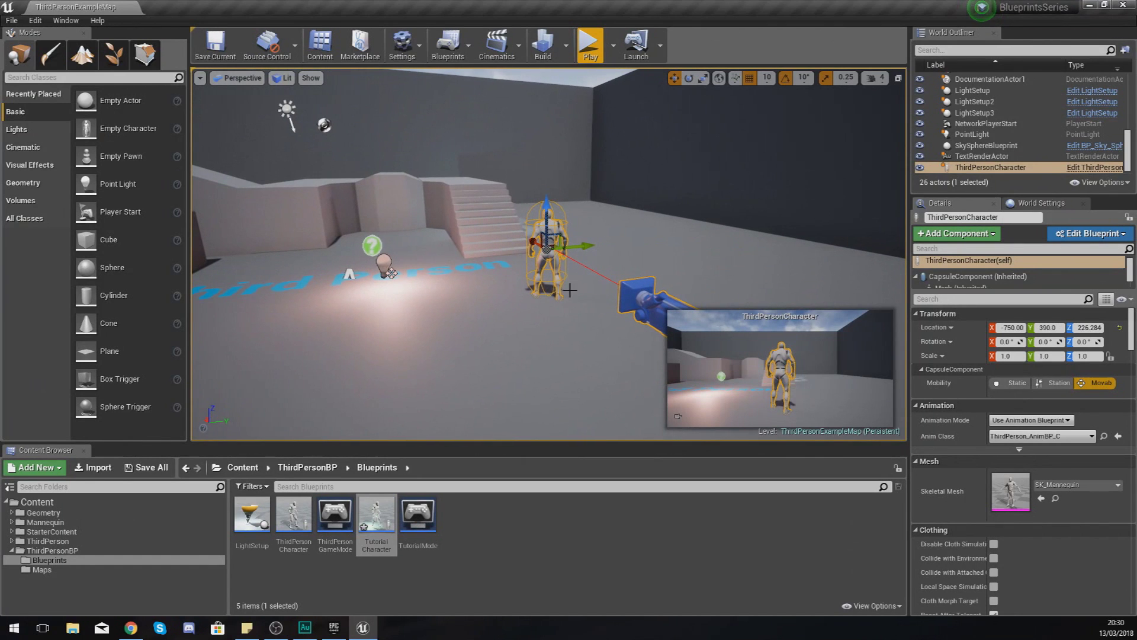
{"action": "left_click", "coordinate": [1043, 203]}
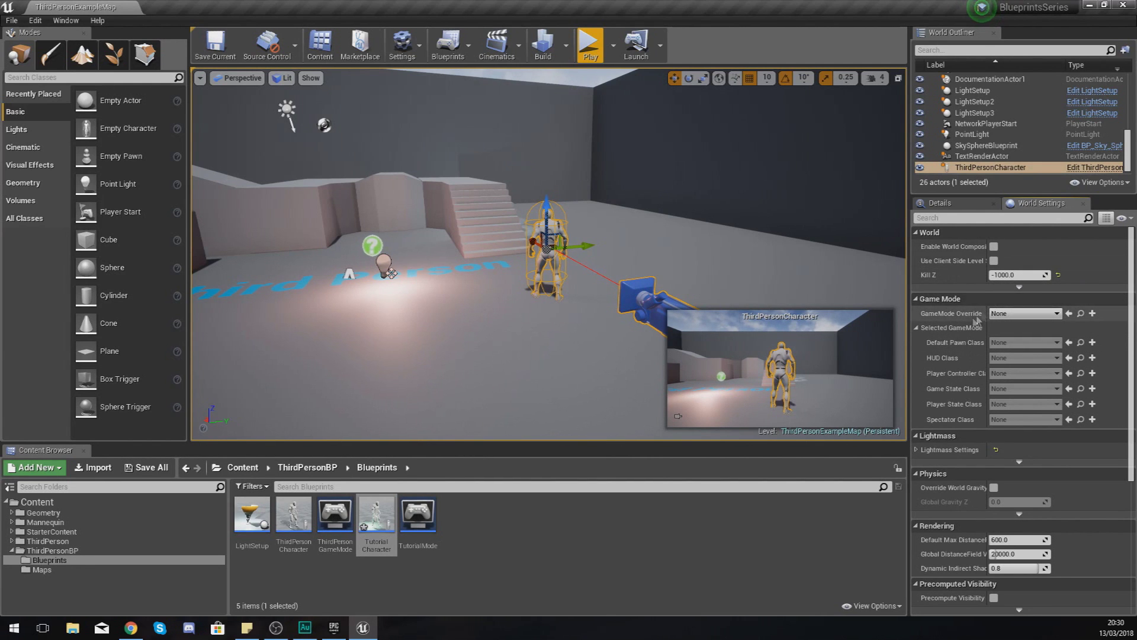
{"action": "mouse_move", "coordinate": [375, 516]}
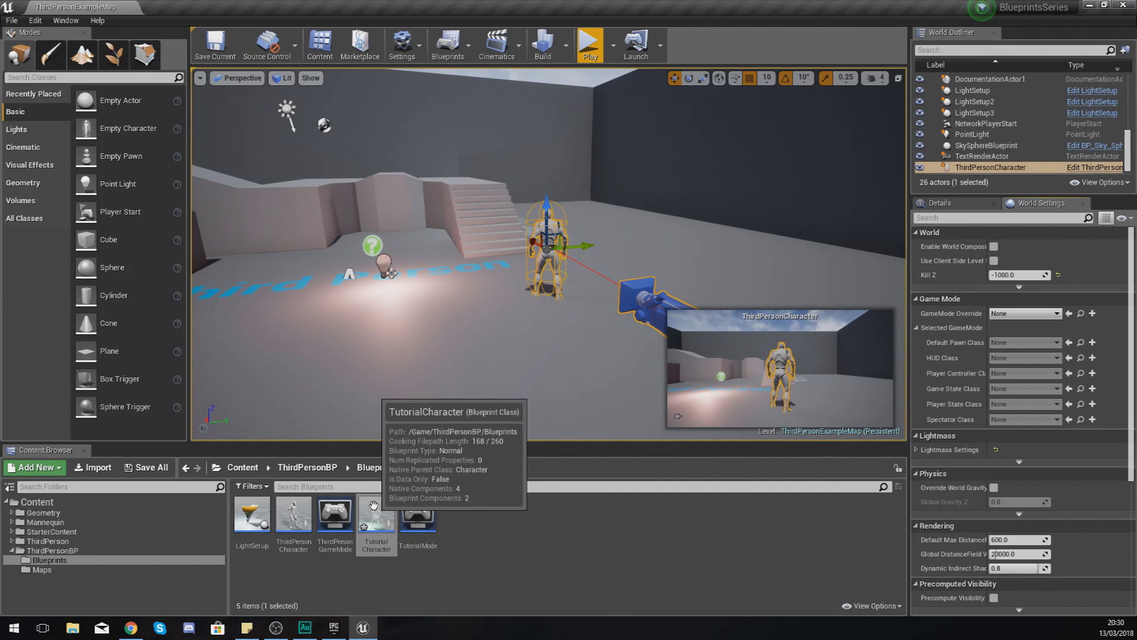
{"action": "left_click", "coordinate": [34, 21]}
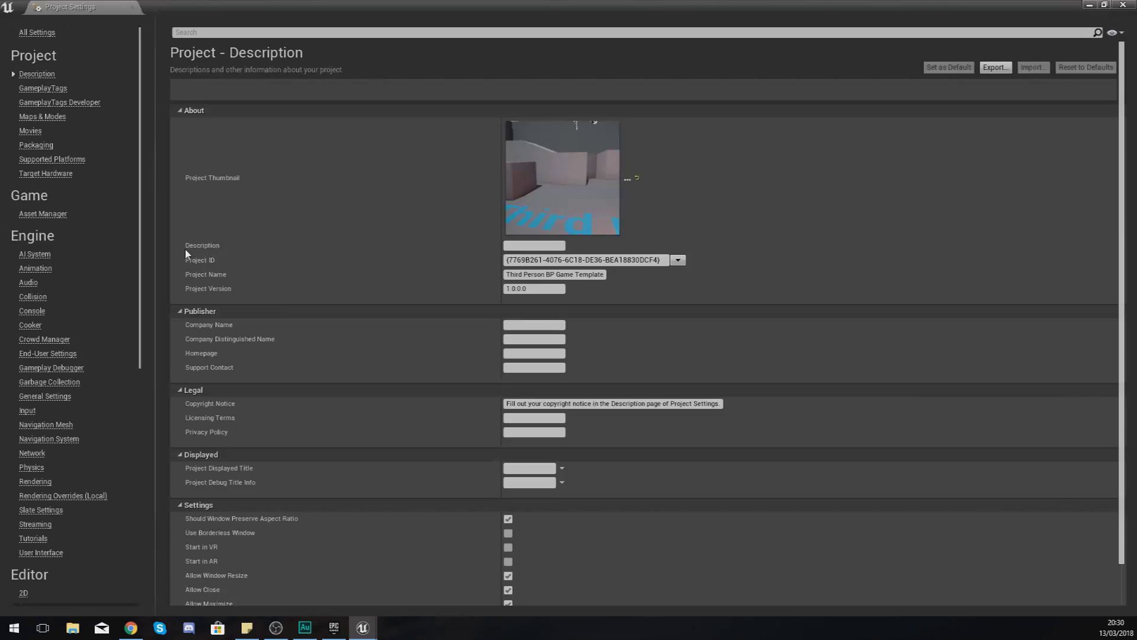
{"action": "left_click", "coordinate": [57, 117]}
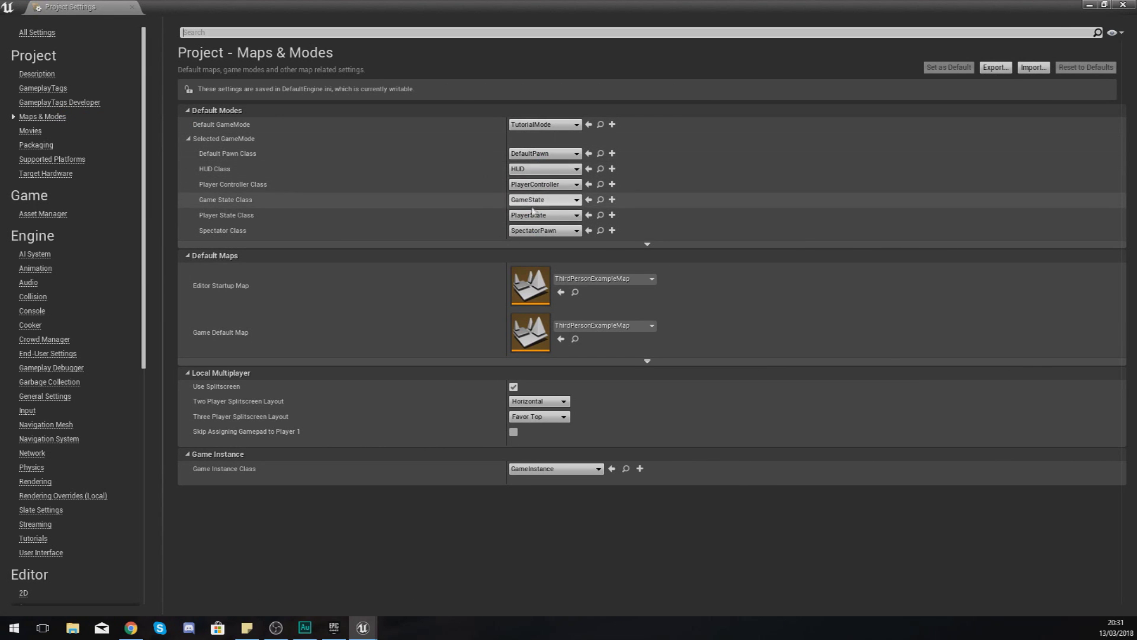
{"action": "left_click", "coordinate": [550, 155]}
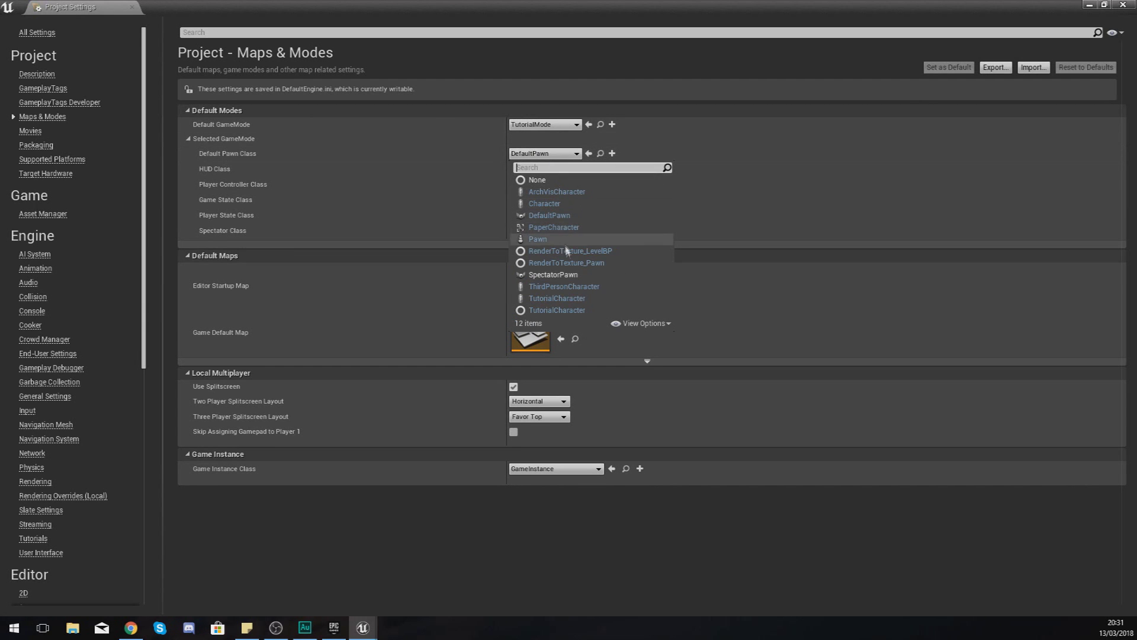
{"action": "left_click", "coordinate": [560, 299]}
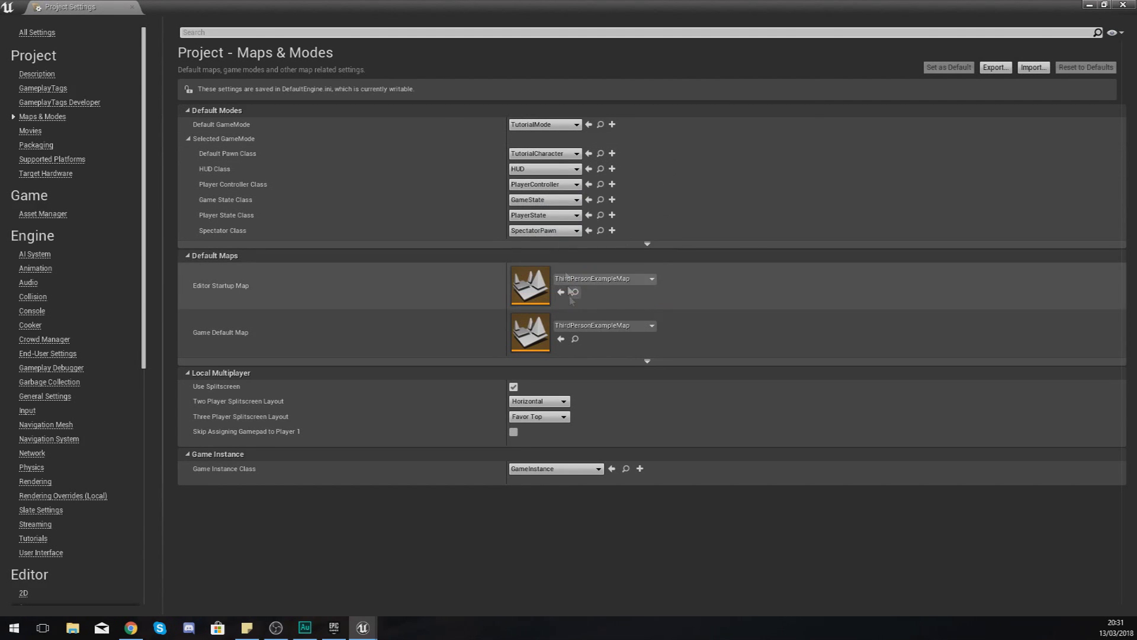
{"action": "left_click_drag", "start_coordinate": [538, 7], "coordinate": [1136, 213]}
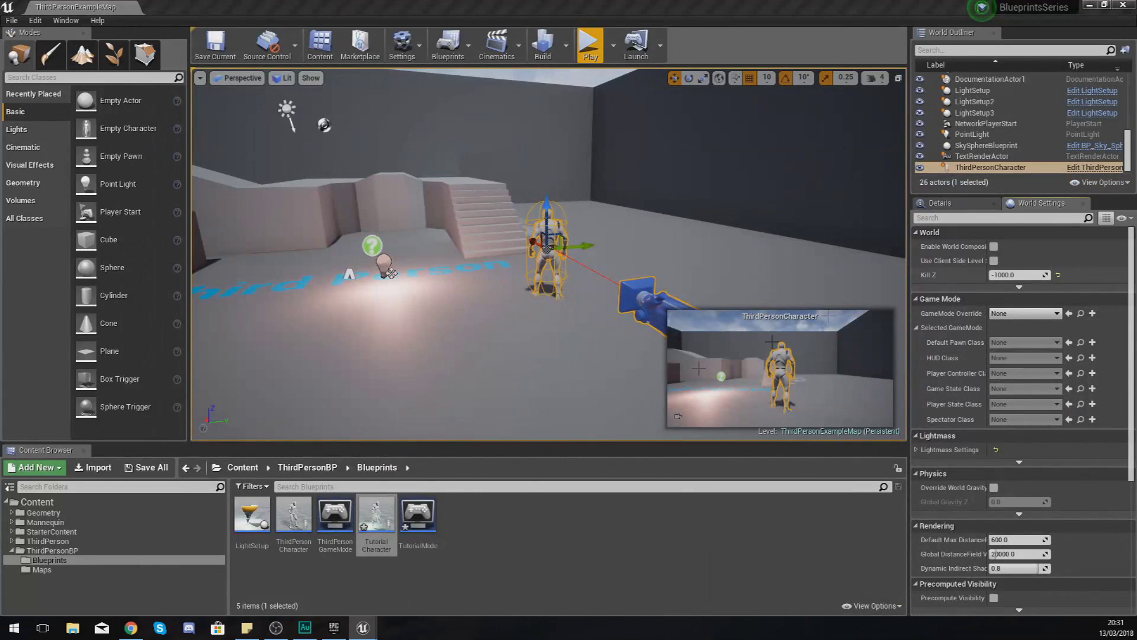
Step: Delete the placed ThirdPersonCharacter from the level and play-test the level briefly
{"action": "left_click", "coordinate": [592, 266]}
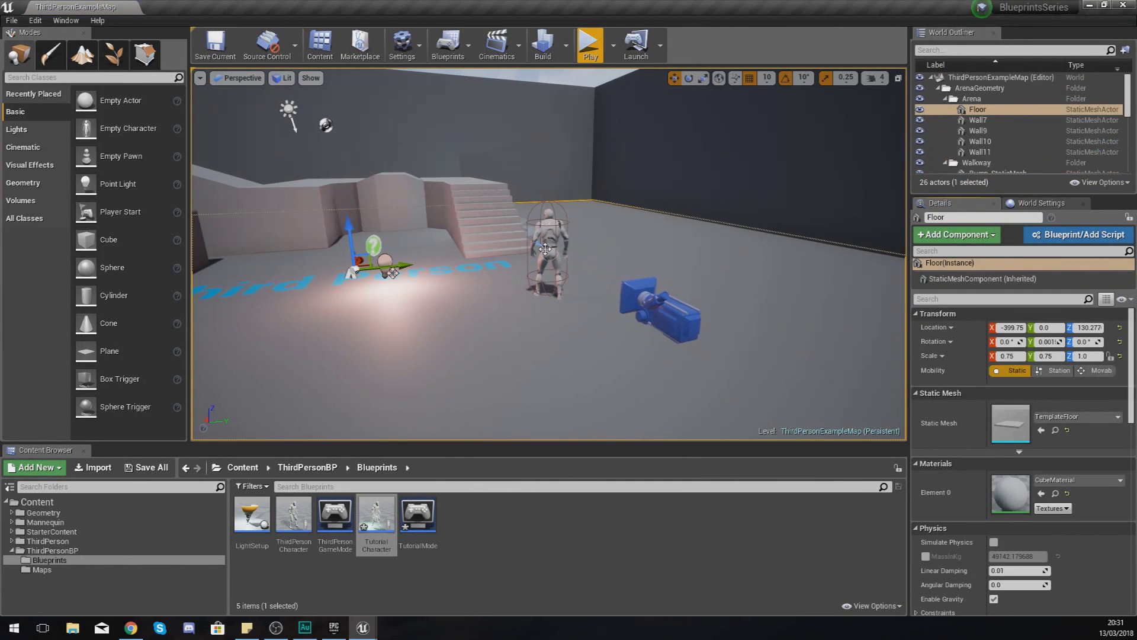
{"action": "left_click", "coordinate": [550, 242]}
{"action": "key", "text": "Delete"}
{"action": "left_click", "coordinate": [589, 60]}
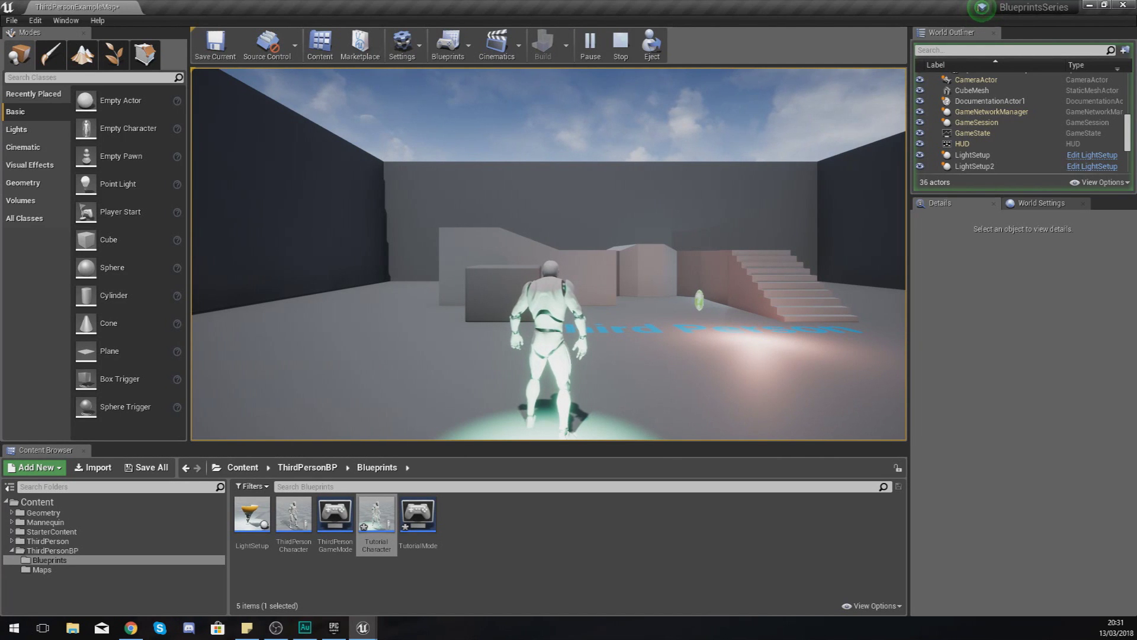
{"action": "key", "text": "Escape"}
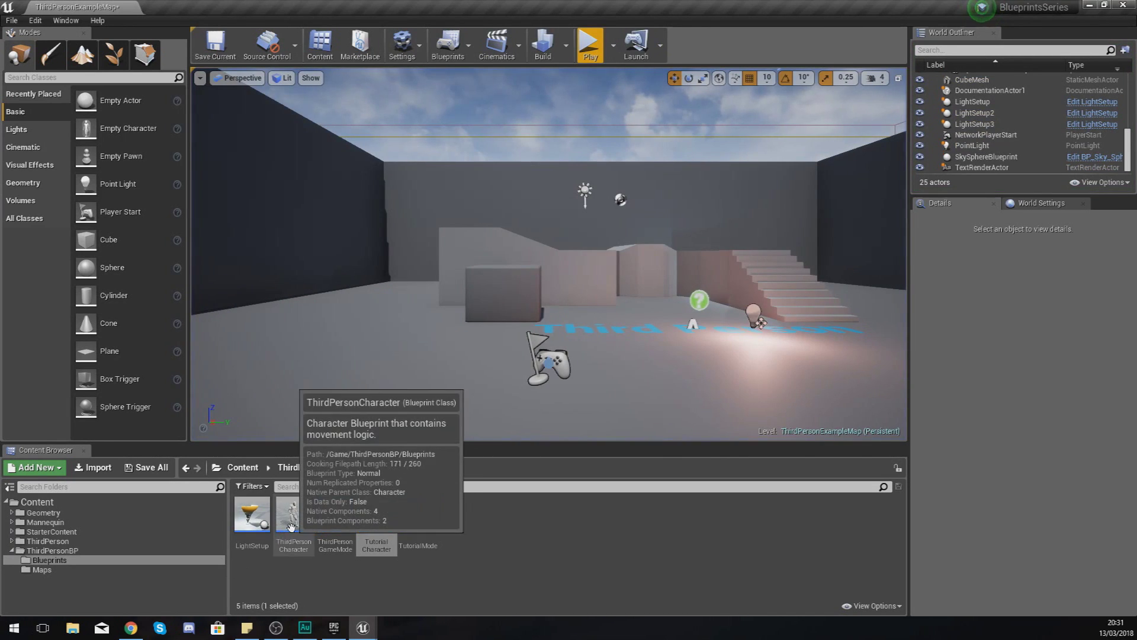
Step: Examine the gamepad, mouse, jump, touch and movement input nodes in the ThirdPersonCharacter blueprint's Event Graph
{"action": "double_click", "coordinate": [293, 516]}
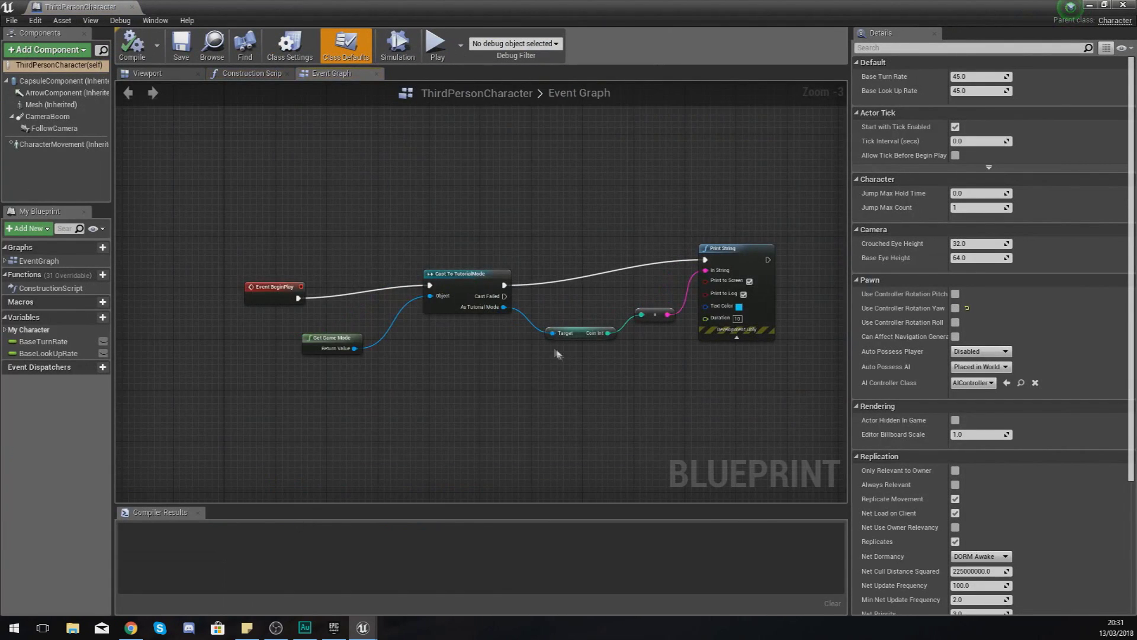
{"action": "right_click_drag", "start_coordinate": [557, 353], "coordinate": [434, 284]}
{"action": "scroll", "coordinate": [474, 285], "scroll_direction": "down", "scroll_amount": 3}
{"action": "right_click_drag", "start_coordinate": [436, 381], "coordinate": [427, 258]}
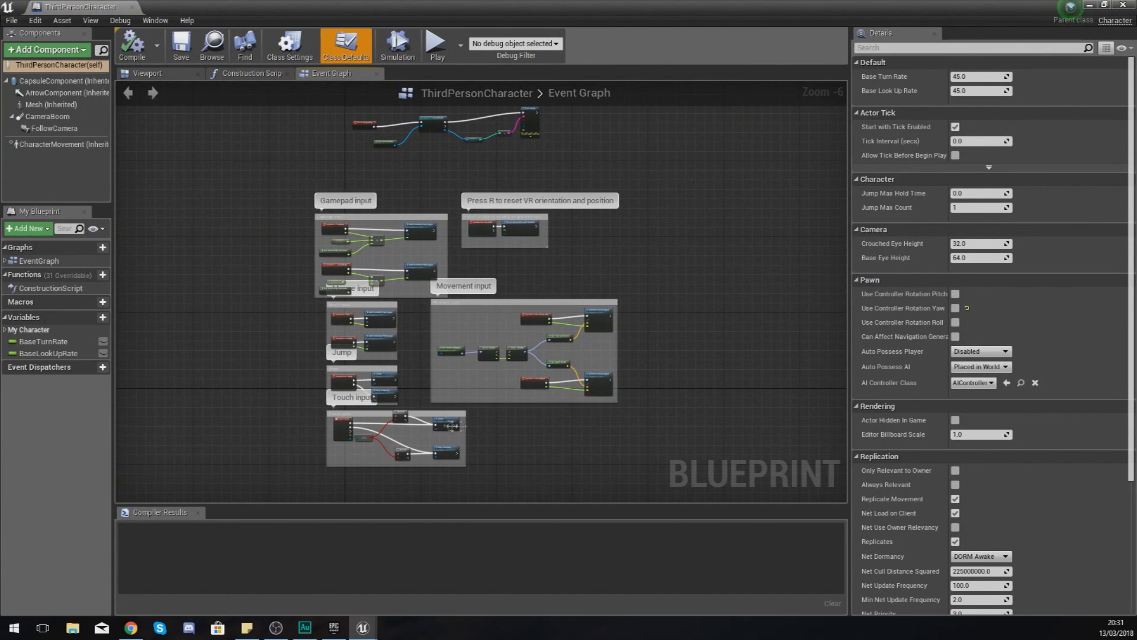
{"action": "scroll", "coordinate": [559, 459], "scroll_direction": "up", "scroll_amount": 5}
{"action": "scroll", "coordinate": [563, 471], "scroll_direction": "down", "scroll_amount": 4}
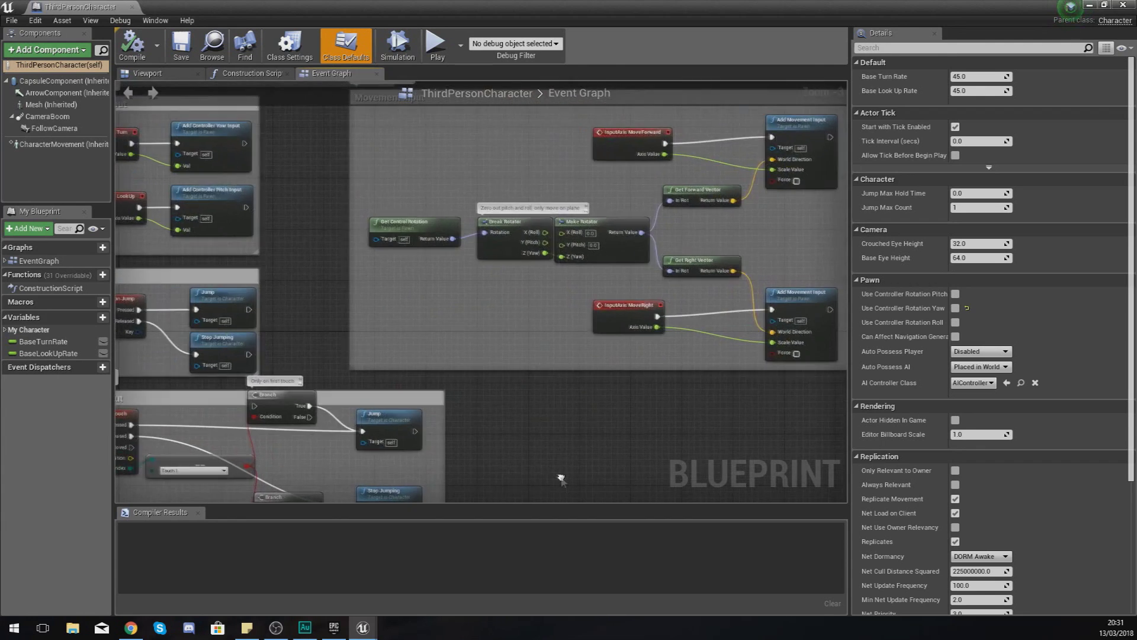
{"action": "scroll", "coordinate": [548, 460], "scroll_direction": "down", "scroll_amount": 3}
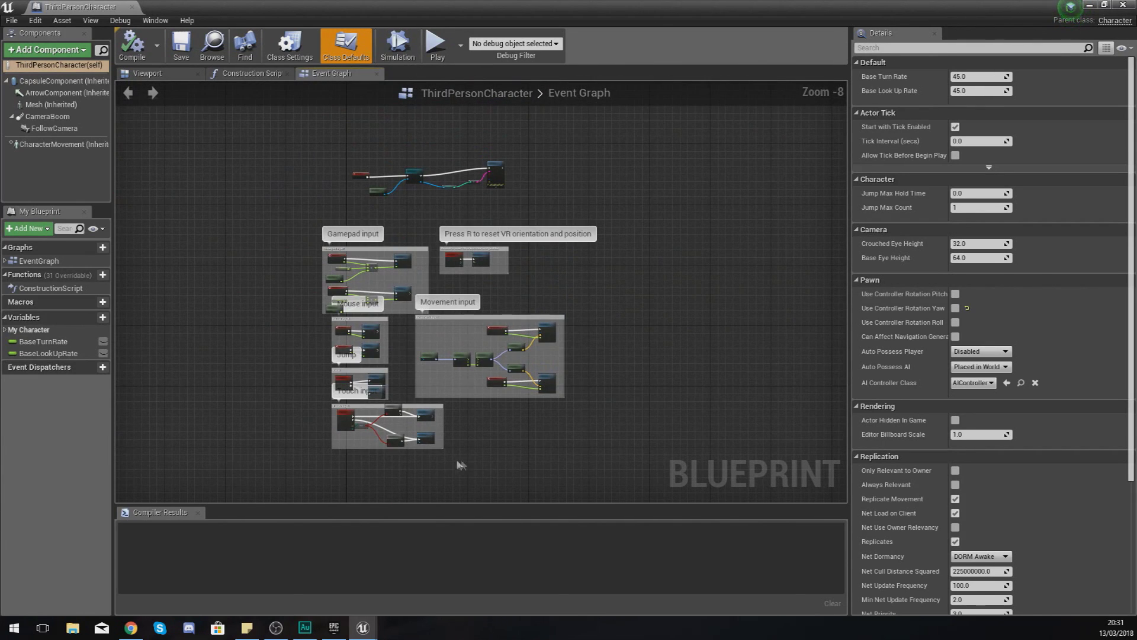
{"action": "left_click_drag", "start_coordinate": [588, 438], "coordinate": [272, 222]}
{"action": "left_click", "coordinate": [273, 224]}
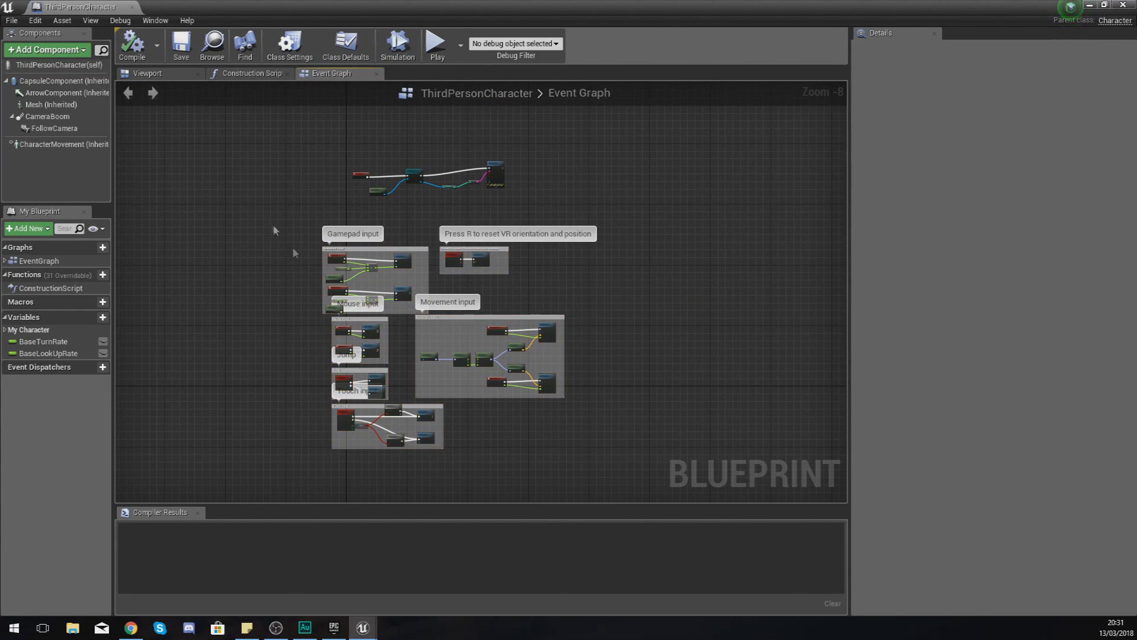
{"action": "left_click_drag", "start_coordinate": [639, 474], "coordinate": [290, 177]}
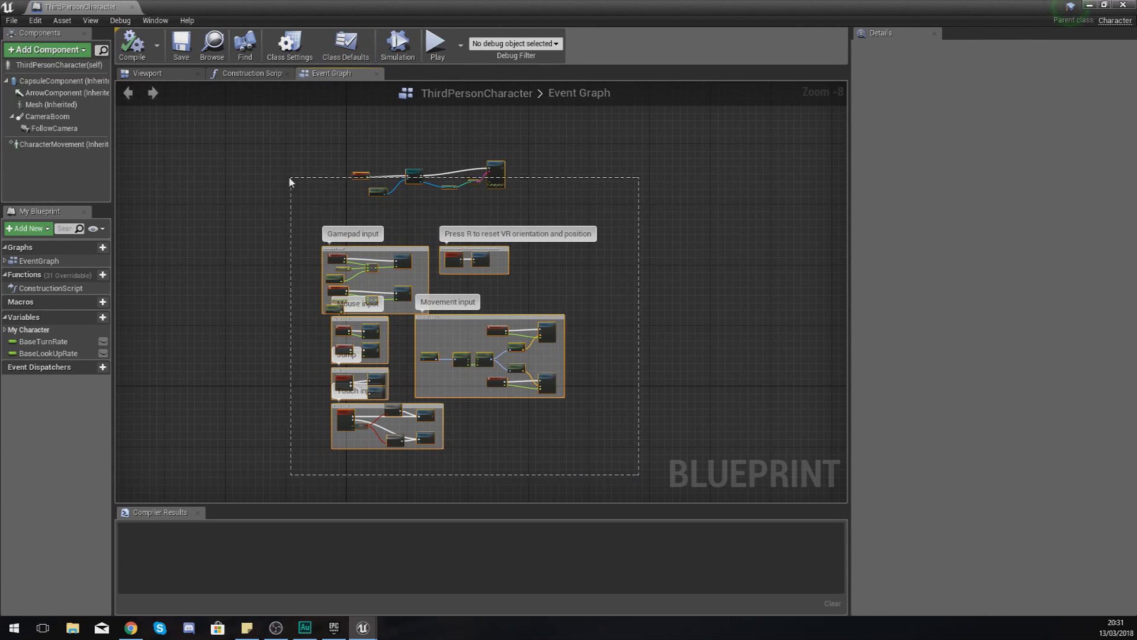
{"action": "left_click", "coordinate": [277, 212]}
{"action": "left_click", "coordinate": [1122, 5]}
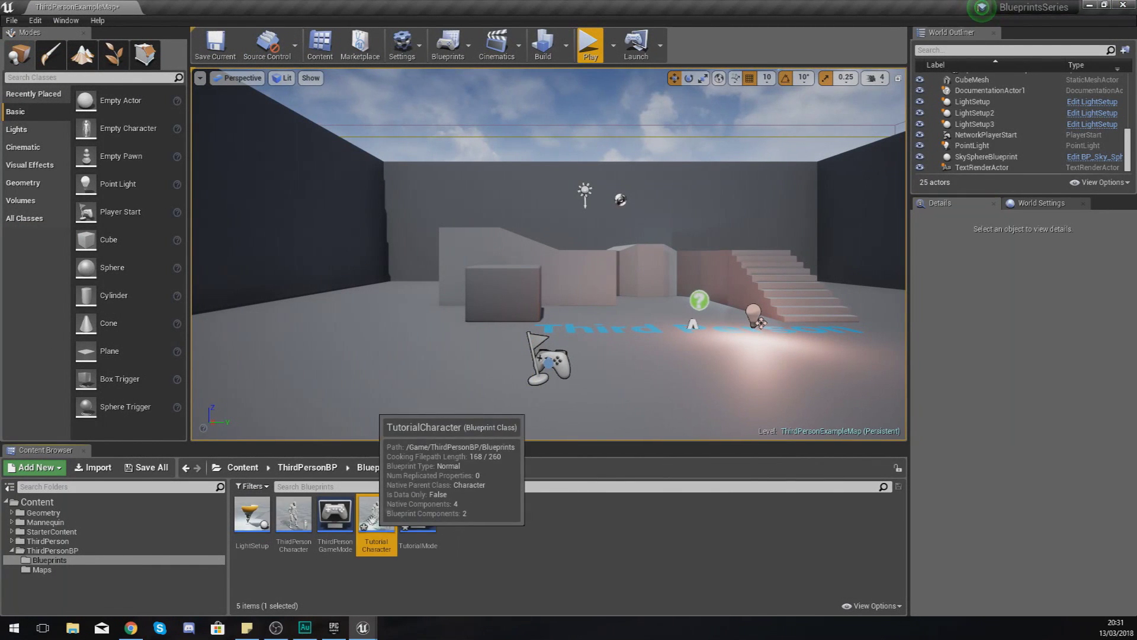
Step: Place a TutorialCharacter in the level beside the player start, at about X -690, Y -240
{"action": "left_click_drag", "start_coordinate": [376, 514], "coordinate": [605, 353]}
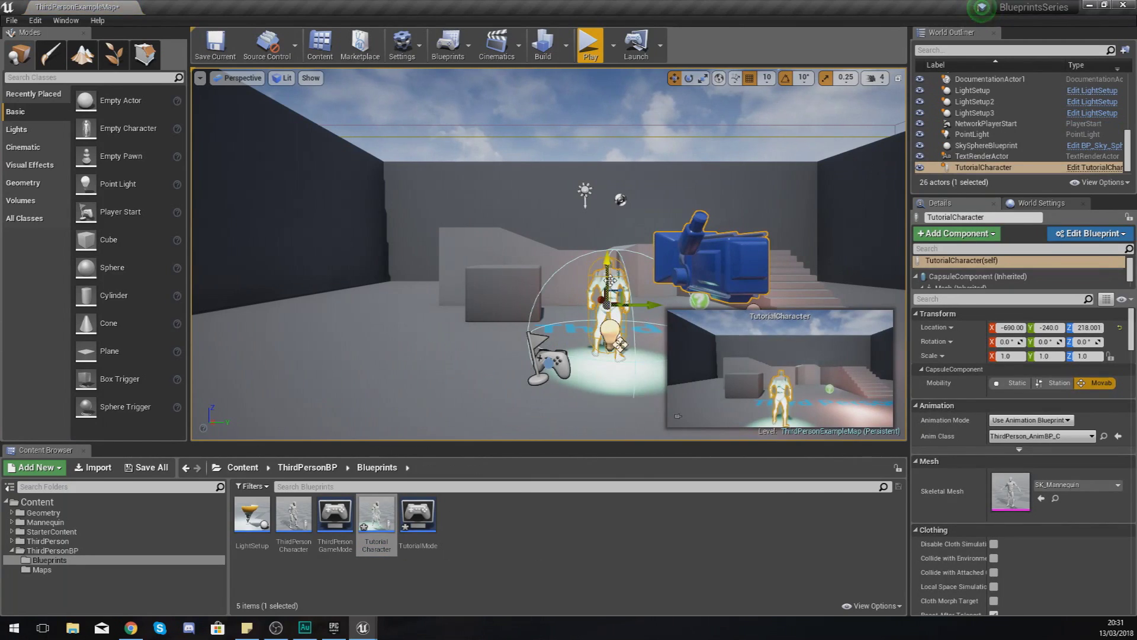
{"action": "right_click_drag", "start_coordinate": [605, 353], "coordinate": [581, 374]}
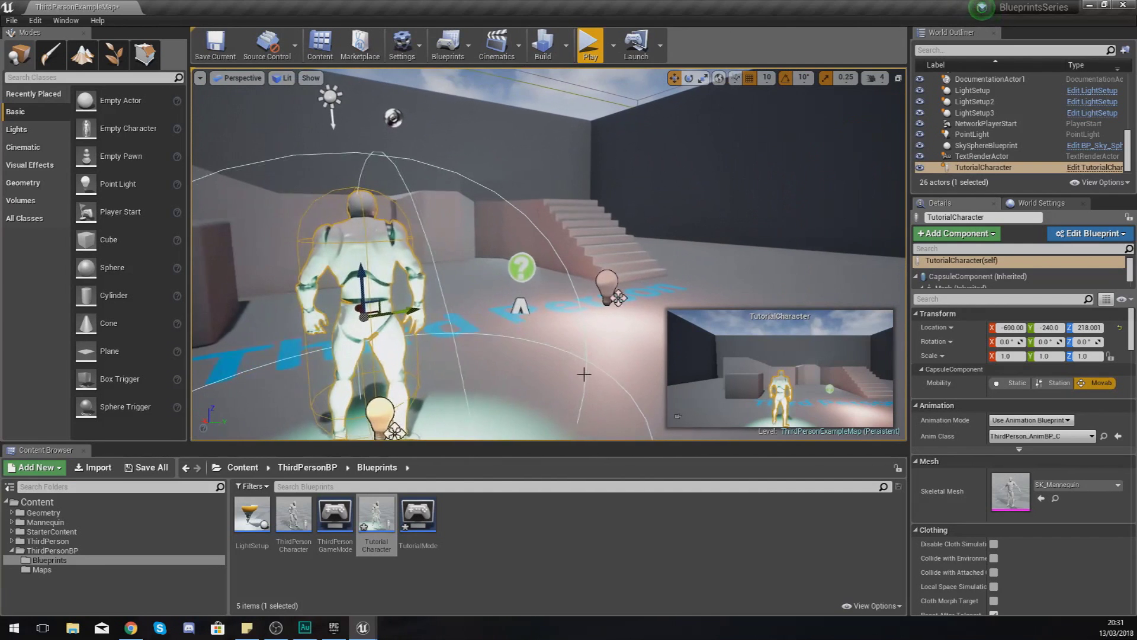